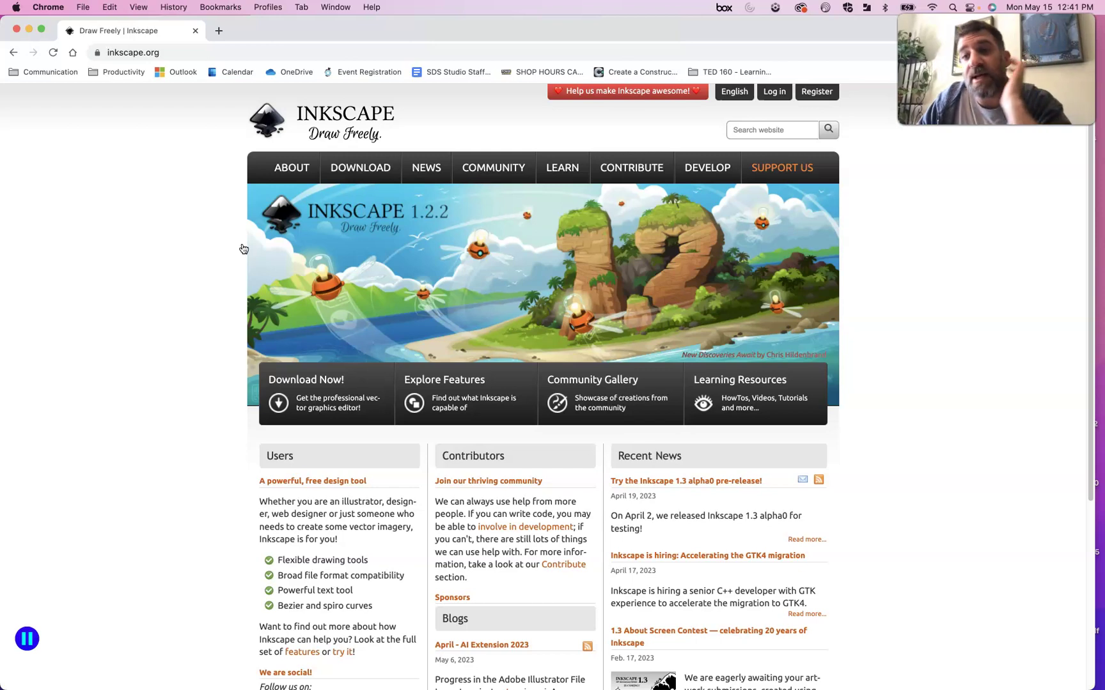
# Step: Download the current Inkscape version 1.2.2 for macOS as the dmg file for Intel architecture
pyautogui.click(244, 250)
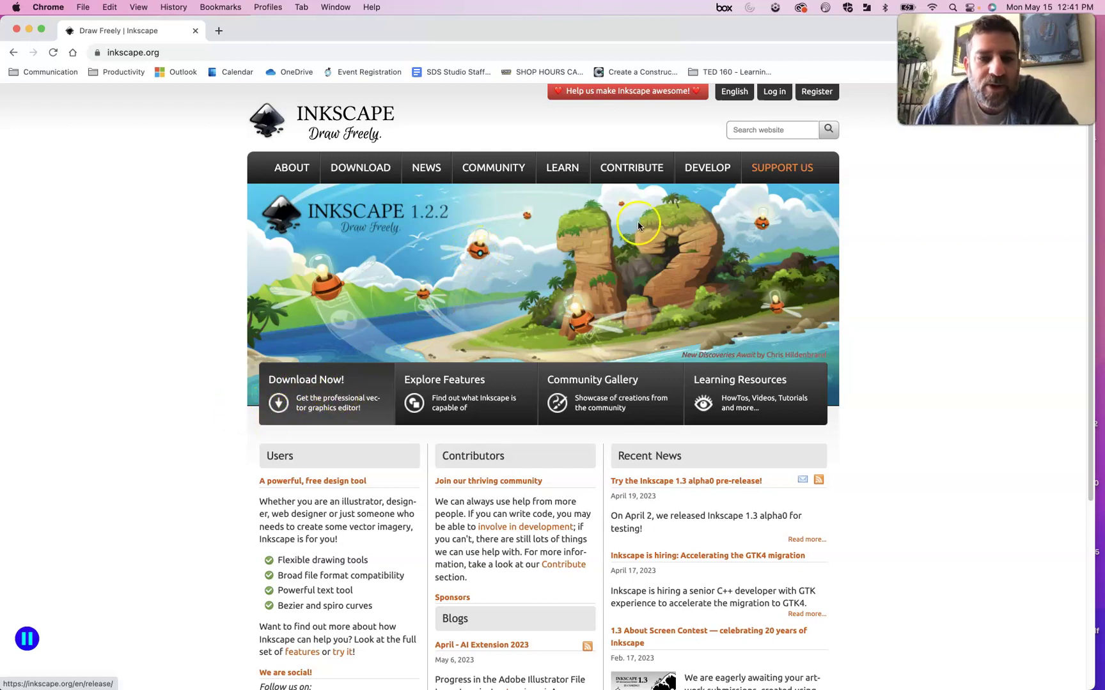
pyautogui.click(169, 53)
pyautogui.moveTo(353, 170)
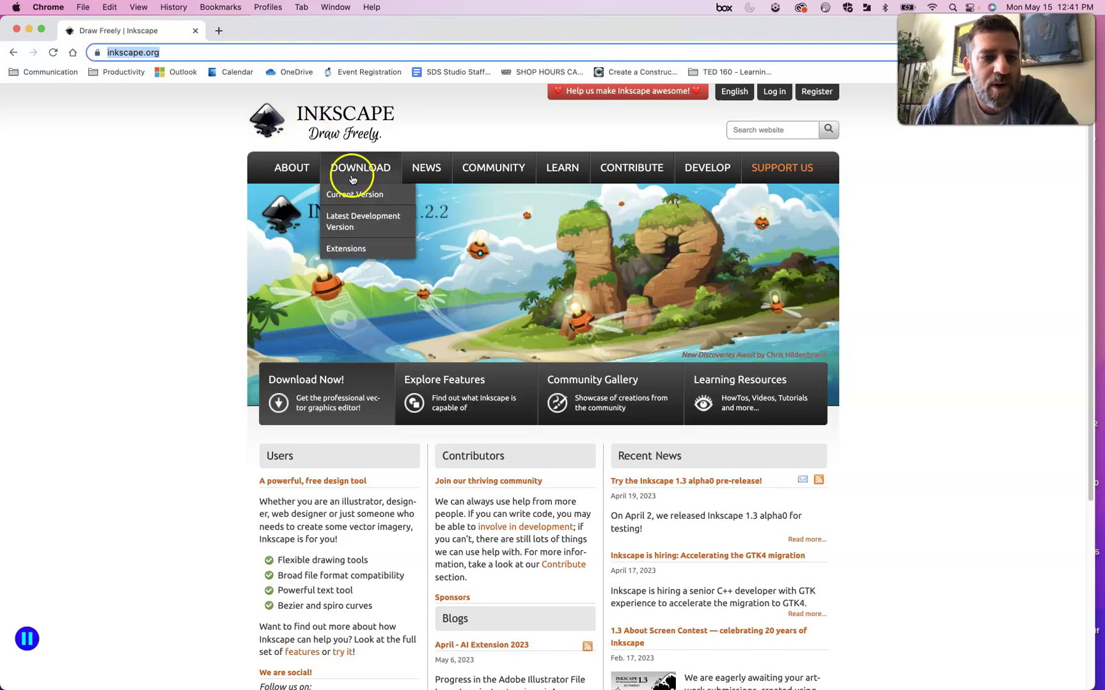
pyautogui.click(349, 197)
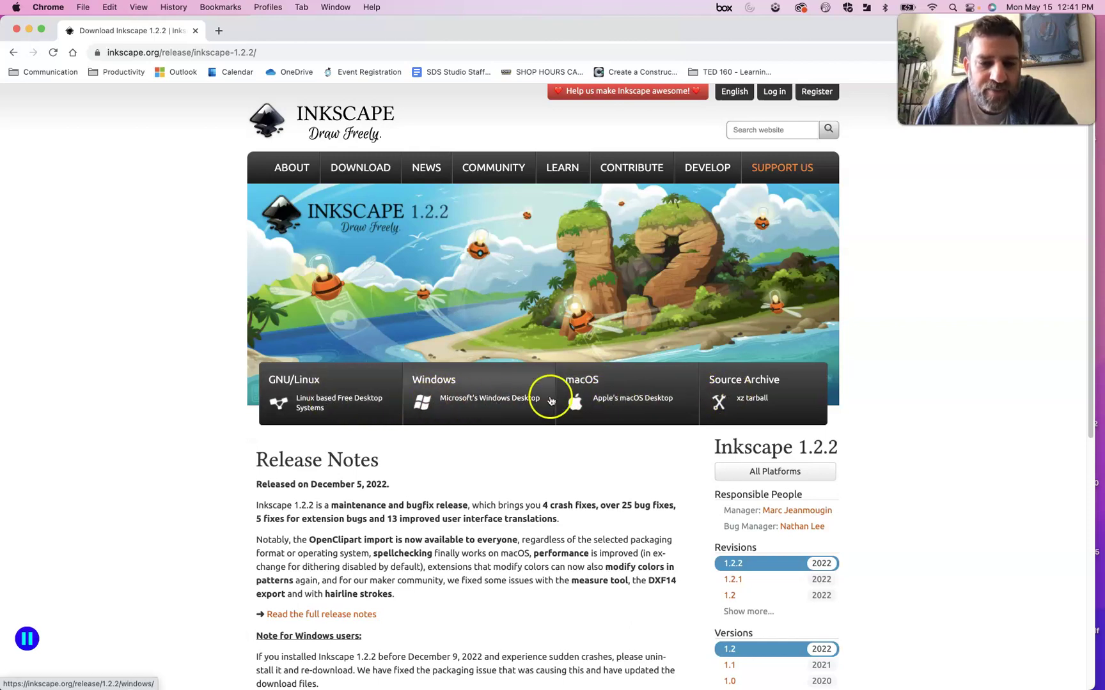
pyautogui.click(631, 401)
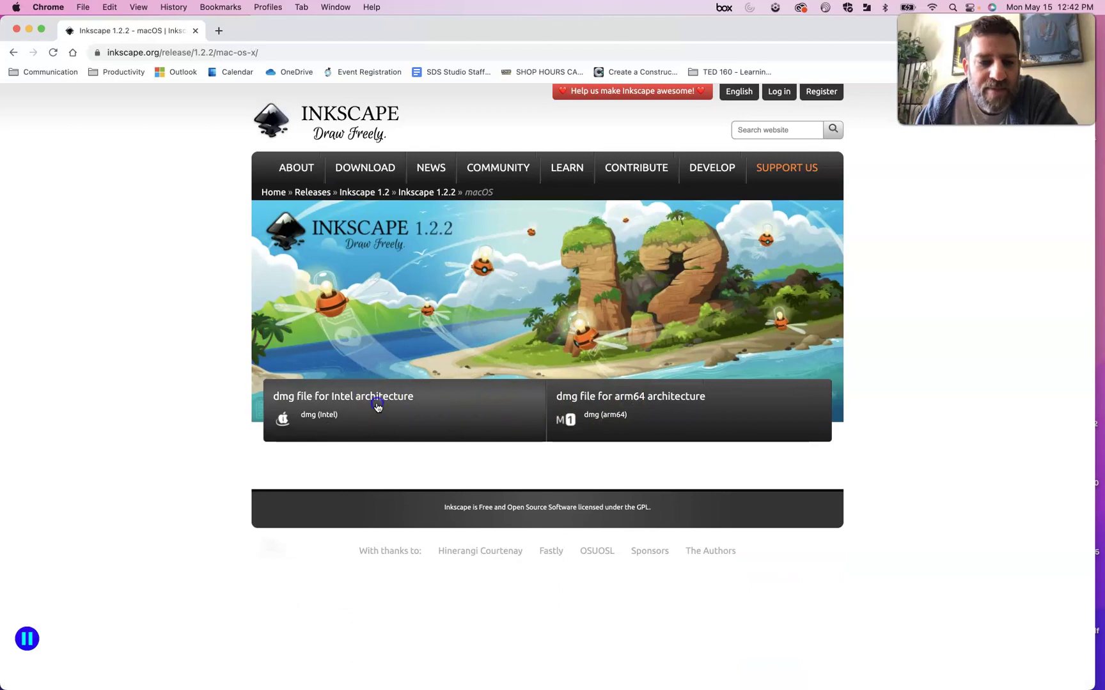
pyautogui.click(378, 407)
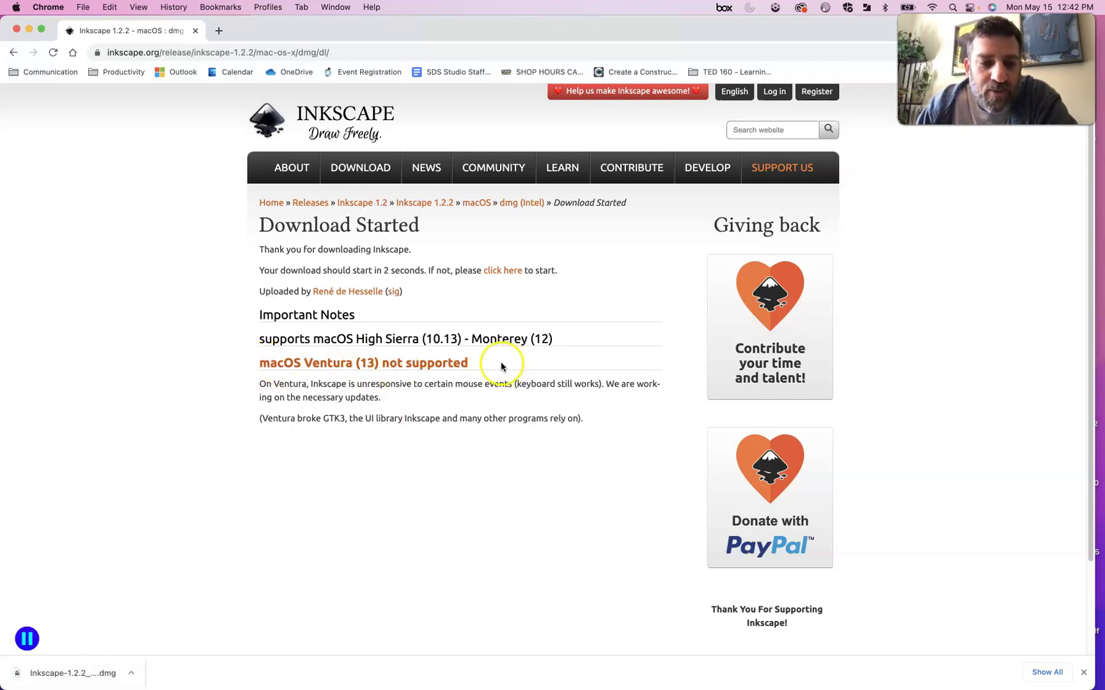
# Step: Read the macOS Ventura compatibility note, and review the Windows download options for Inkscape 1.2.2
pyautogui.click(254, 379)
pyautogui.moveTo(253, 379); pyautogui.dragTo(260, 362)
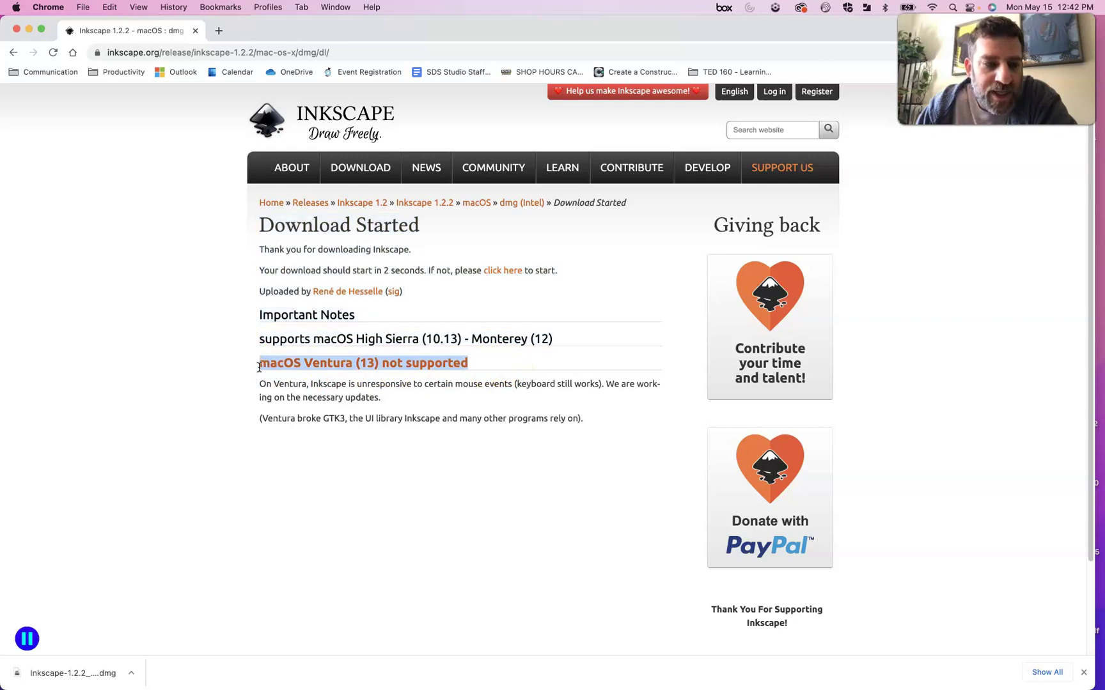
pyautogui.click(14, 52)
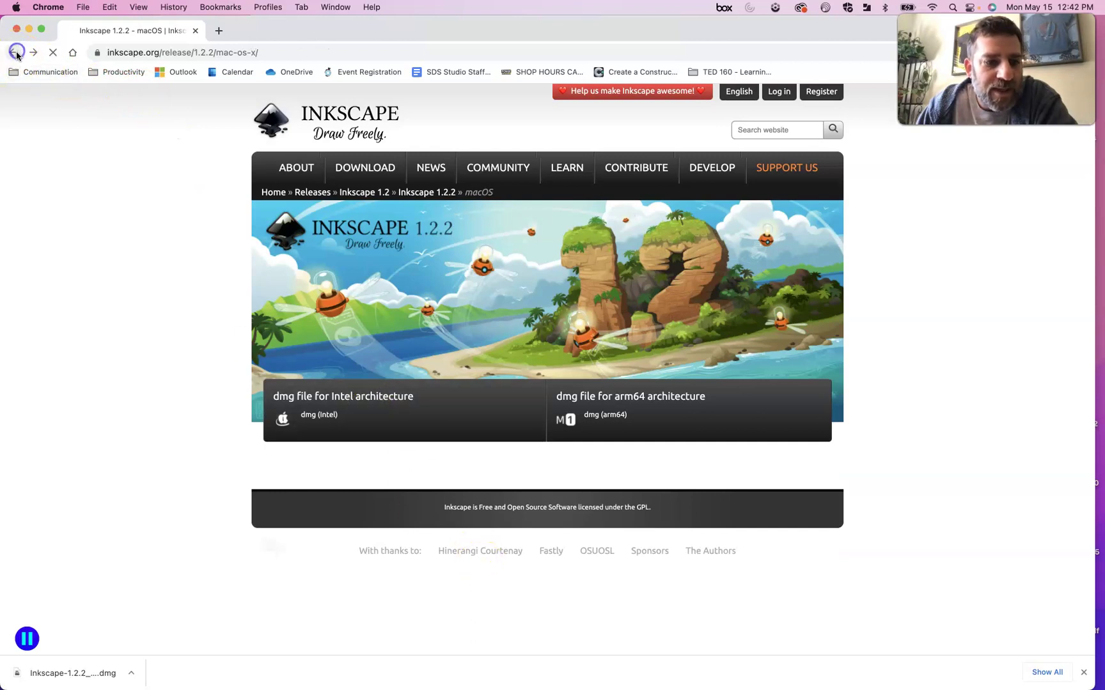
pyautogui.click(451, 396)
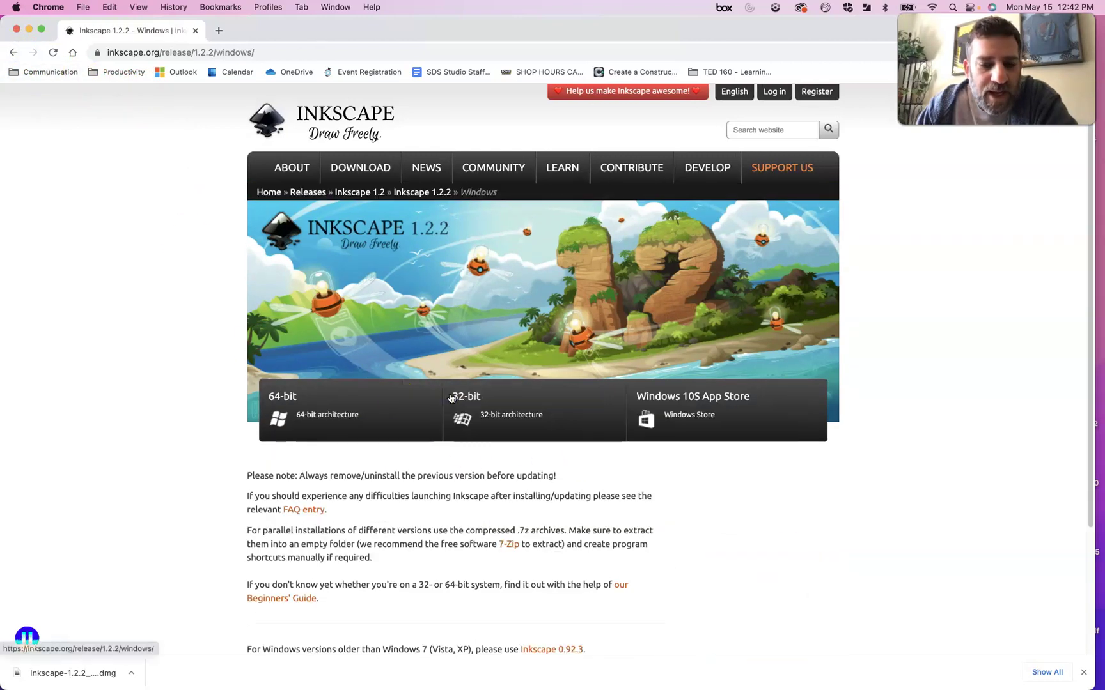
pyautogui.scroll(-1, 383, 447)
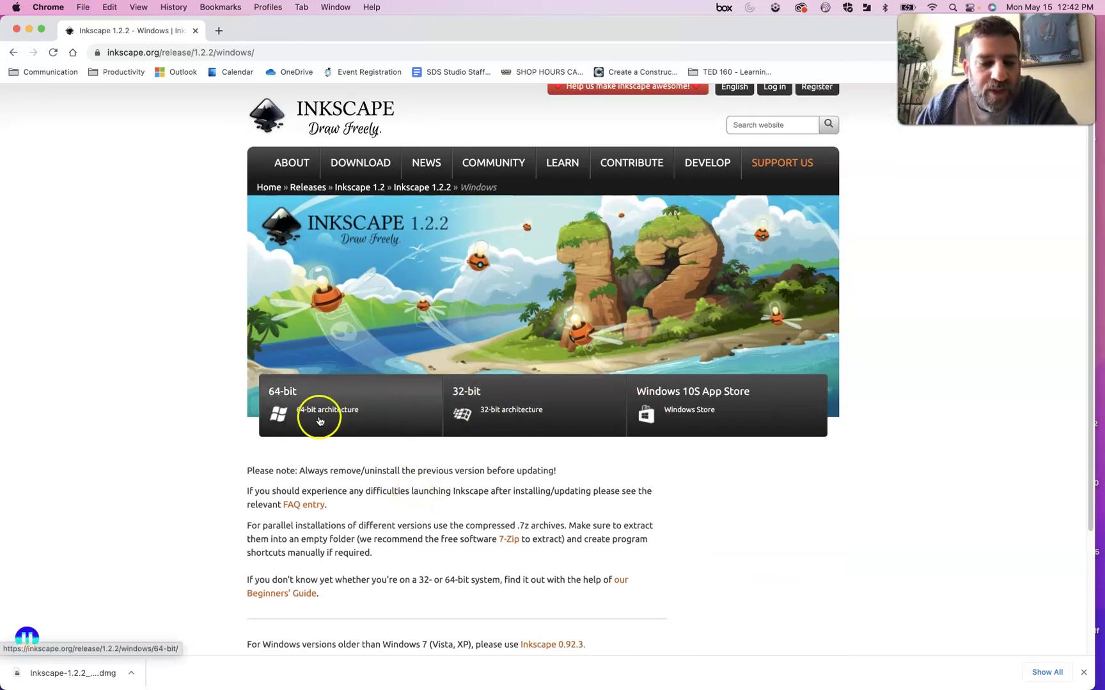
pyautogui.scroll(1, 460, 425)
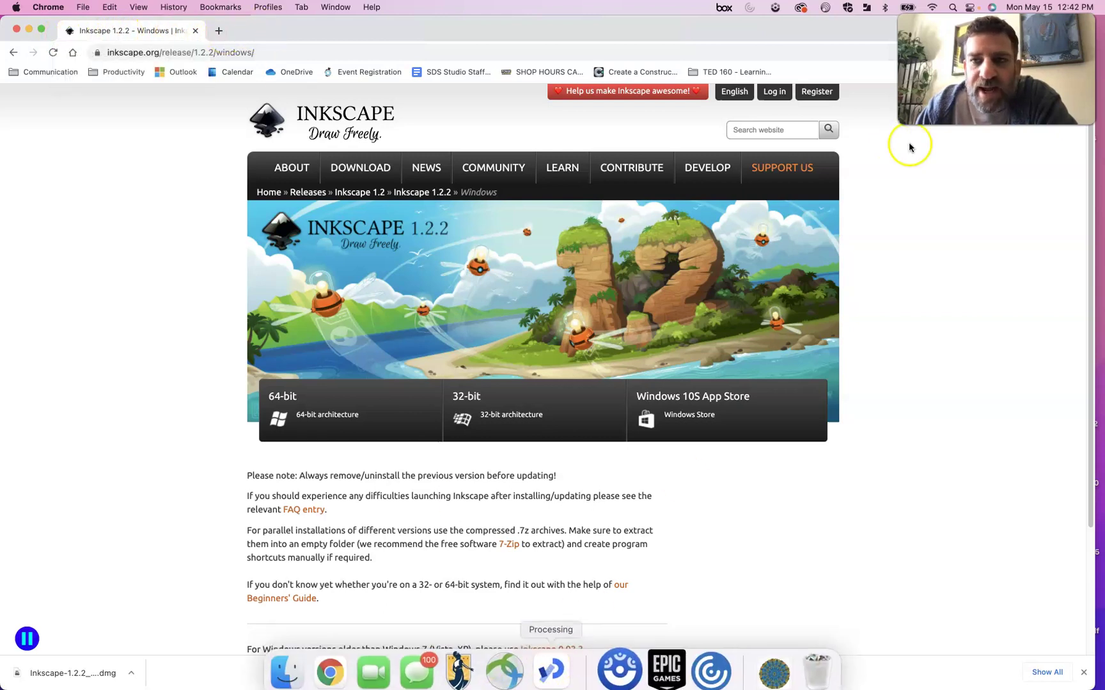
# Step: Find "inkscape" with Spotlight and launch Inkscape with a new document
pyautogui.click(952, 7)
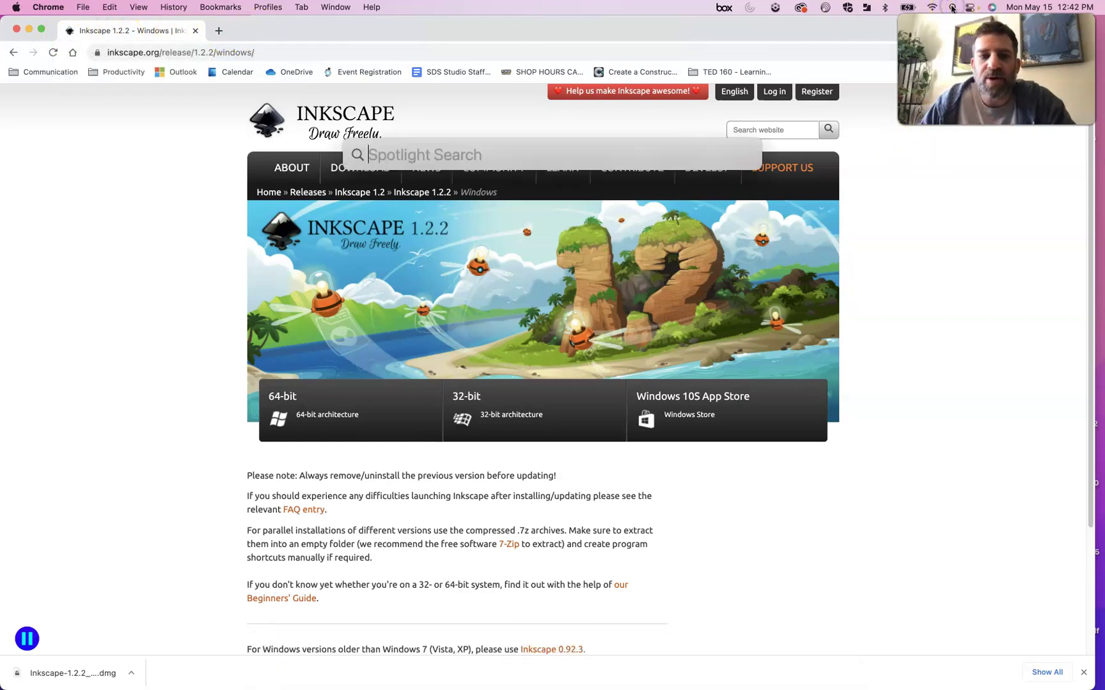
pyautogui.write('inkscape')
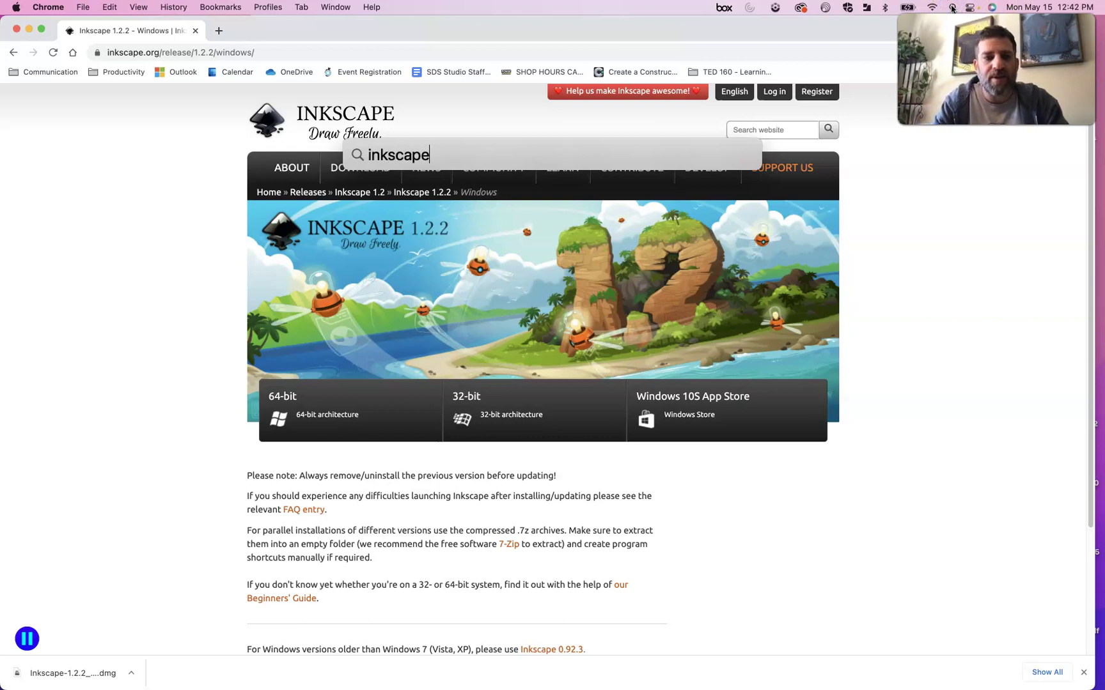
pyautogui.press('Return')
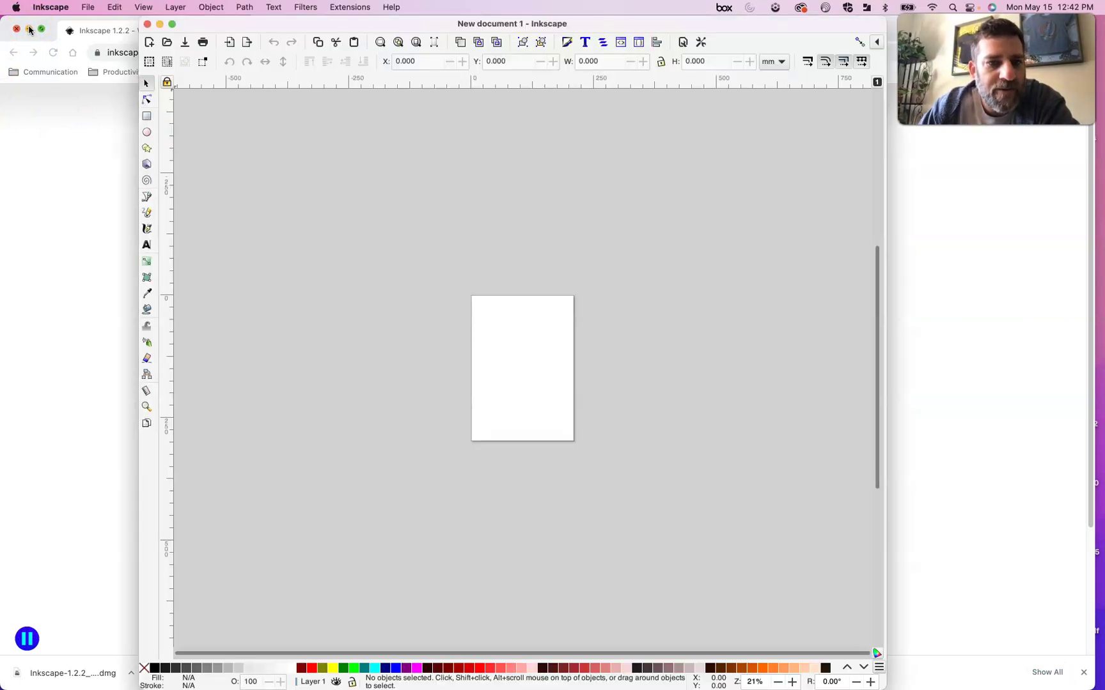
# Step: Minimize the browser window and enlarge the Inkscape window to span the screen without using full-screen mode
pyautogui.click(29, 29)
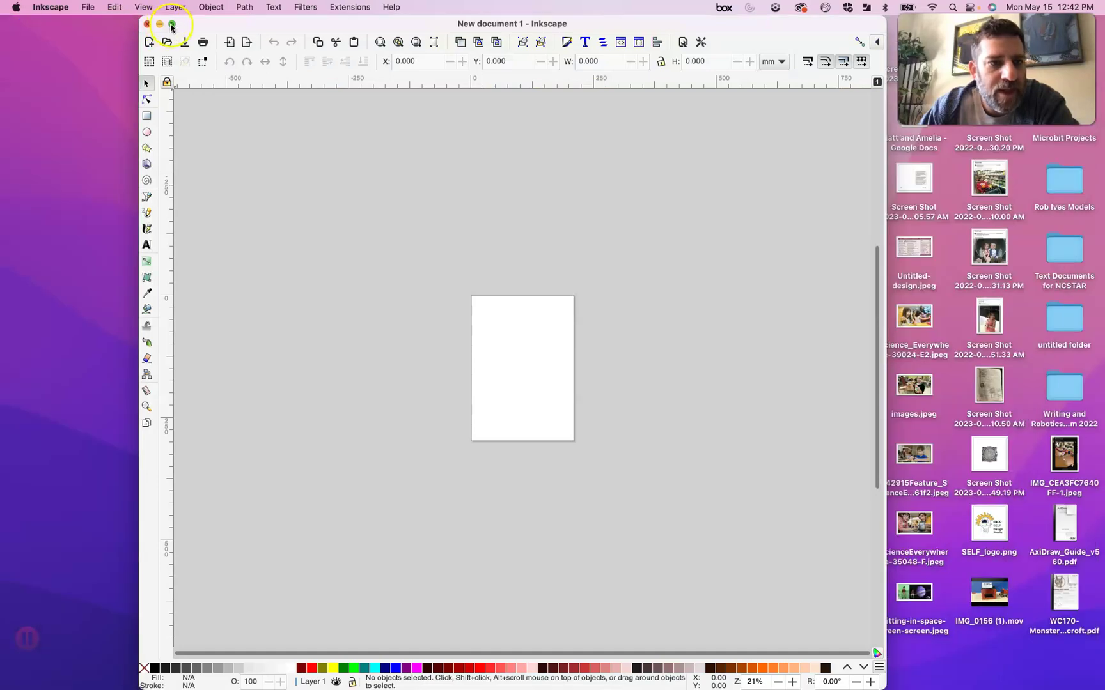
pyautogui.click(172, 24)
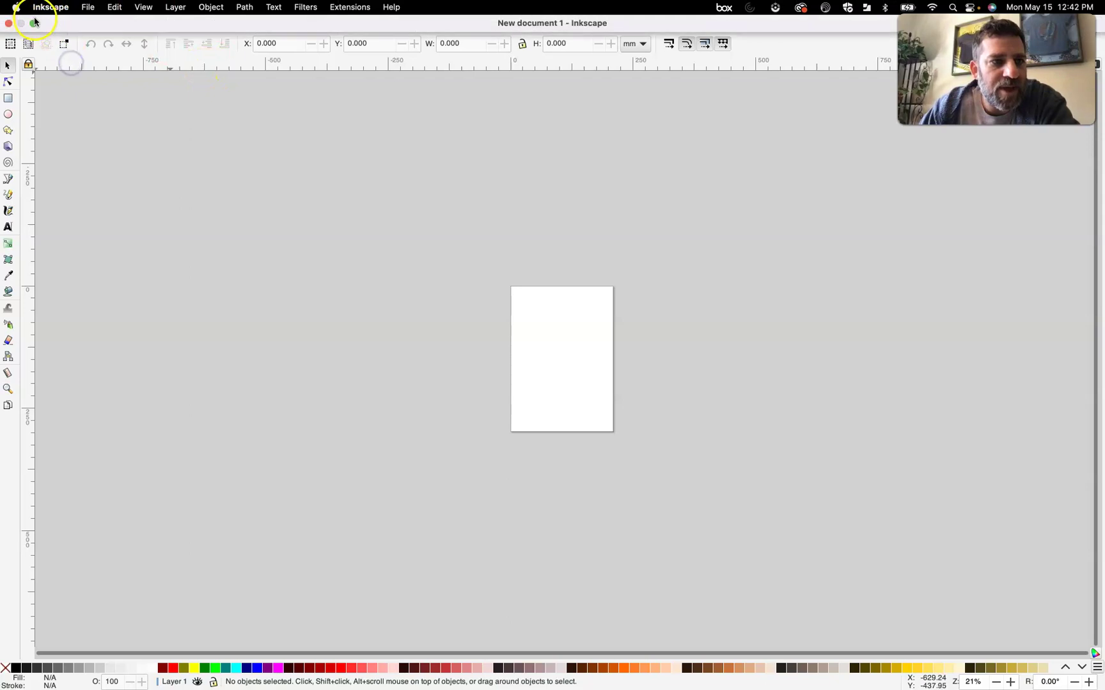
pyautogui.click(34, 25)
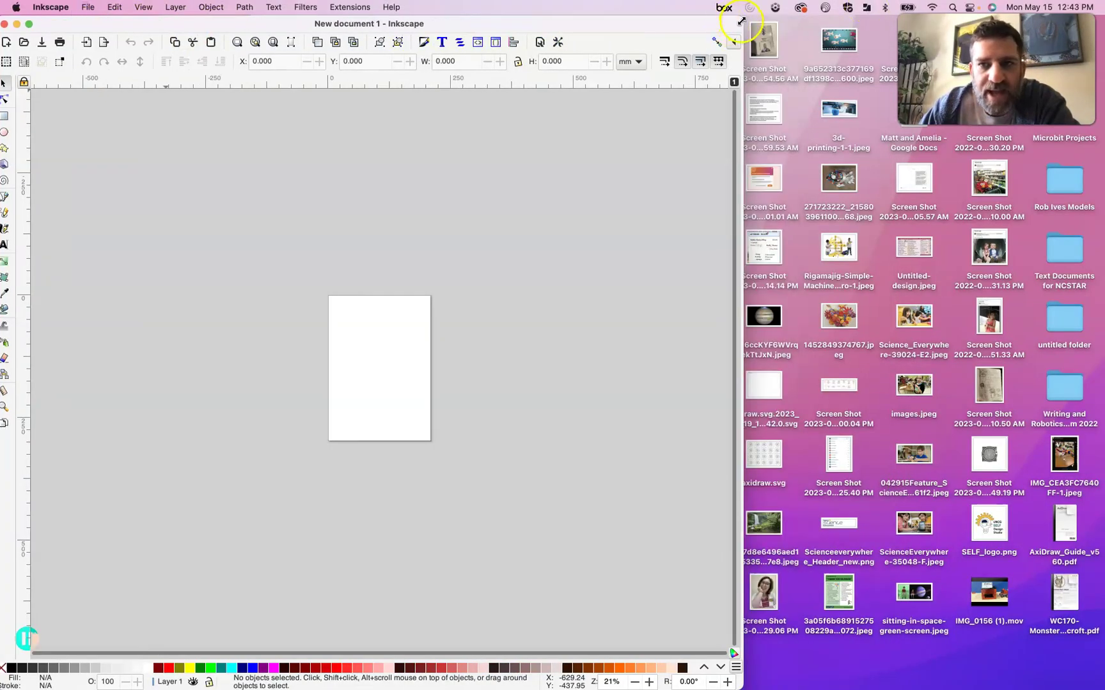
pyautogui.moveTo(742, 22); pyautogui.dragTo(1103, 31)
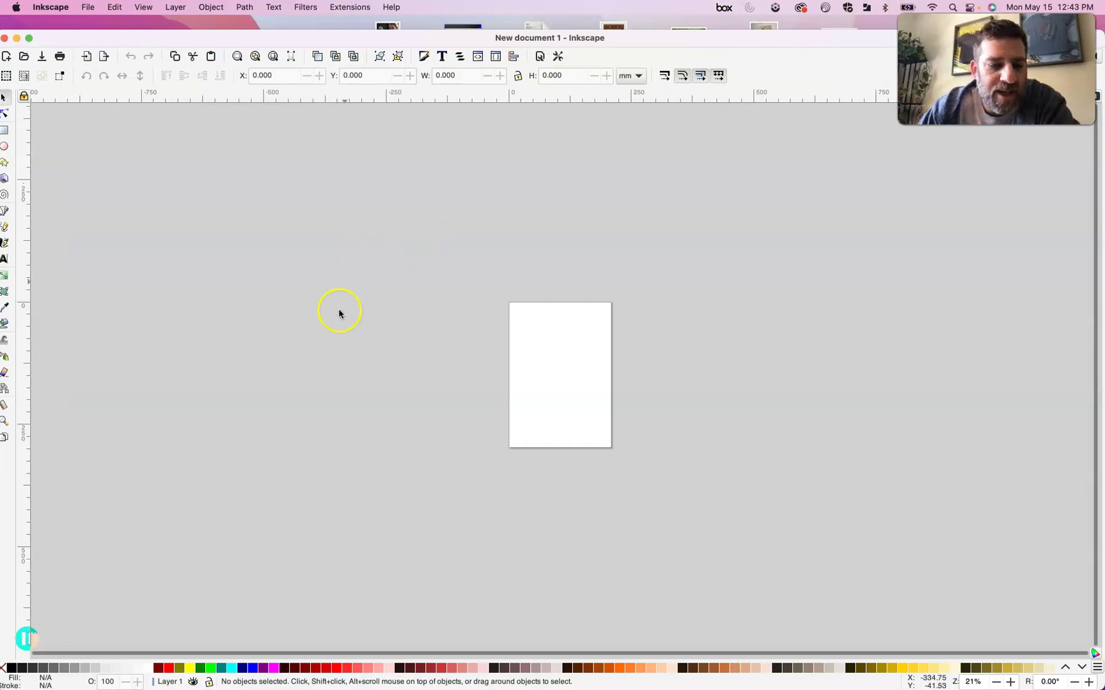
pyautogui.scroll(-4, 344, 335)
pyautogui.scroll(4, 345, 335)
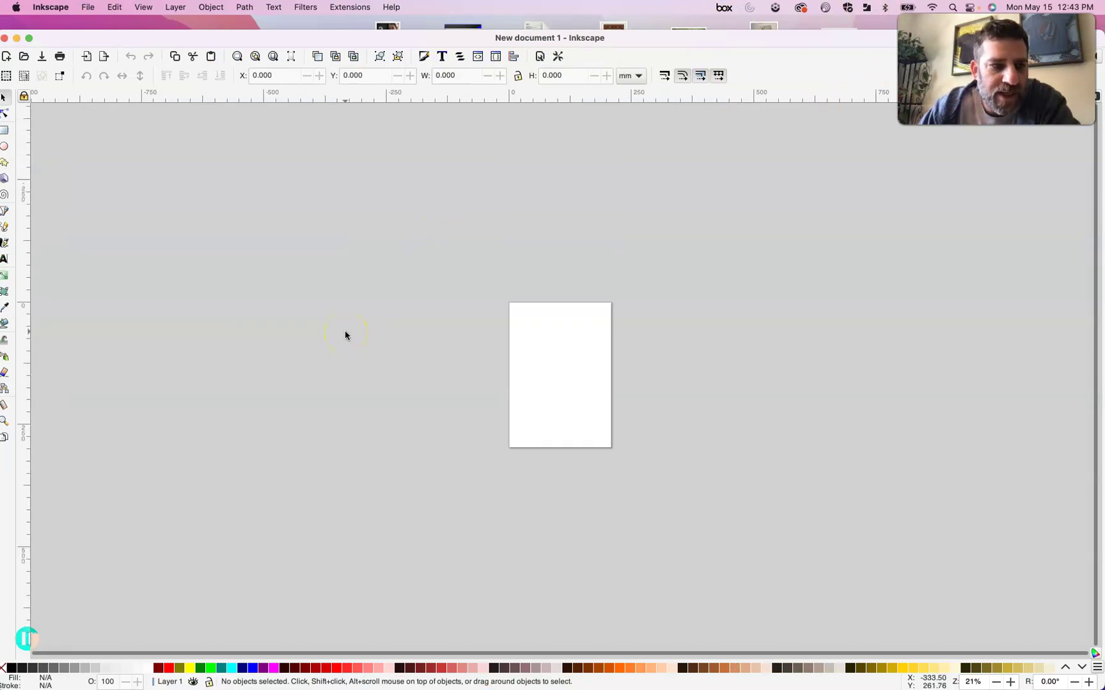
pyautogui.moveTo(180, 39); pyautogui.dragTo(216, 30)
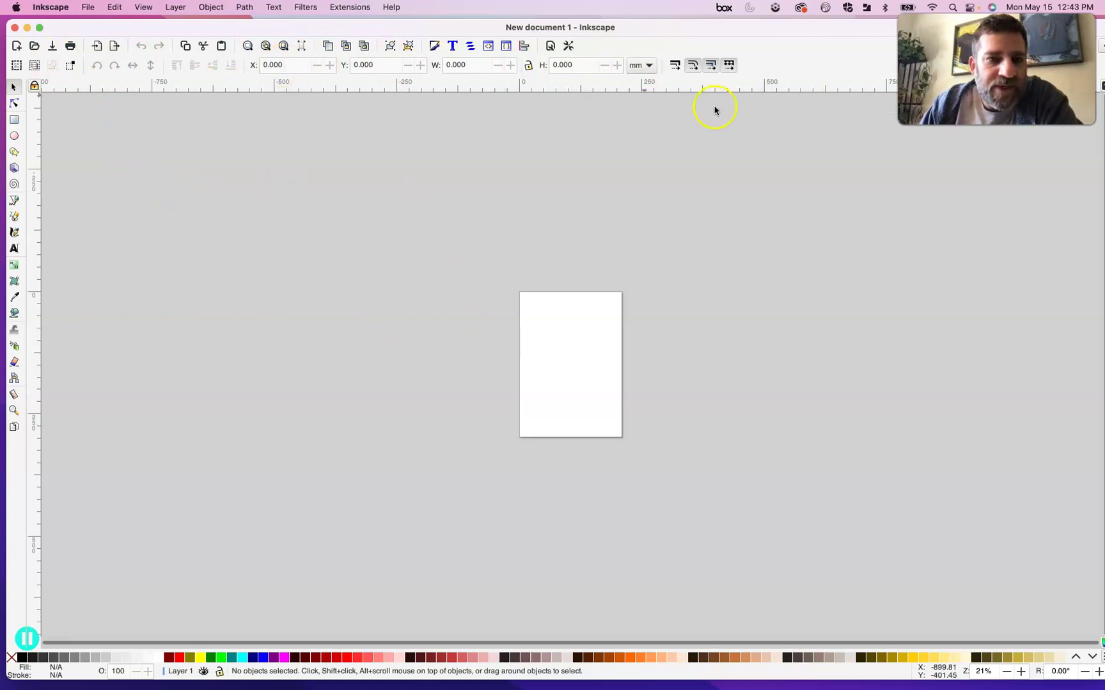
# Step: Explore the blank page by zooming in and out and panning the canvas in different directions
pyautogui.scroll(3, 511, 345)
pyautogui.scroll(-4, 514, 345)
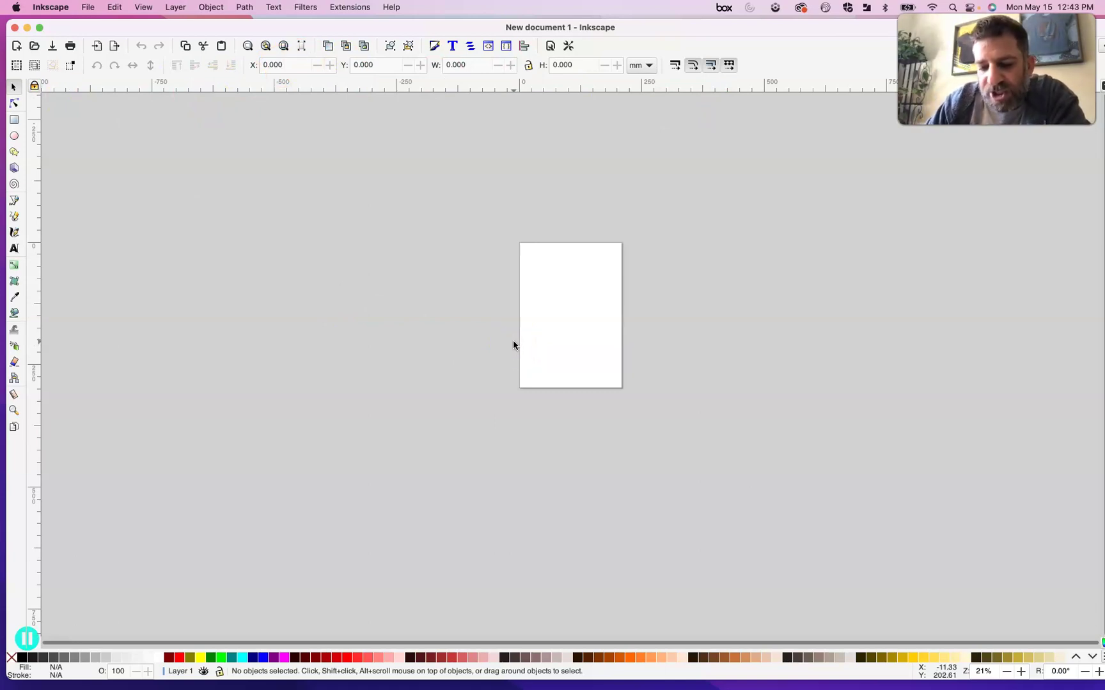
pyautogui.scroll(10, 514, 345)
pyautogui.scroll(-6, 514, 345)
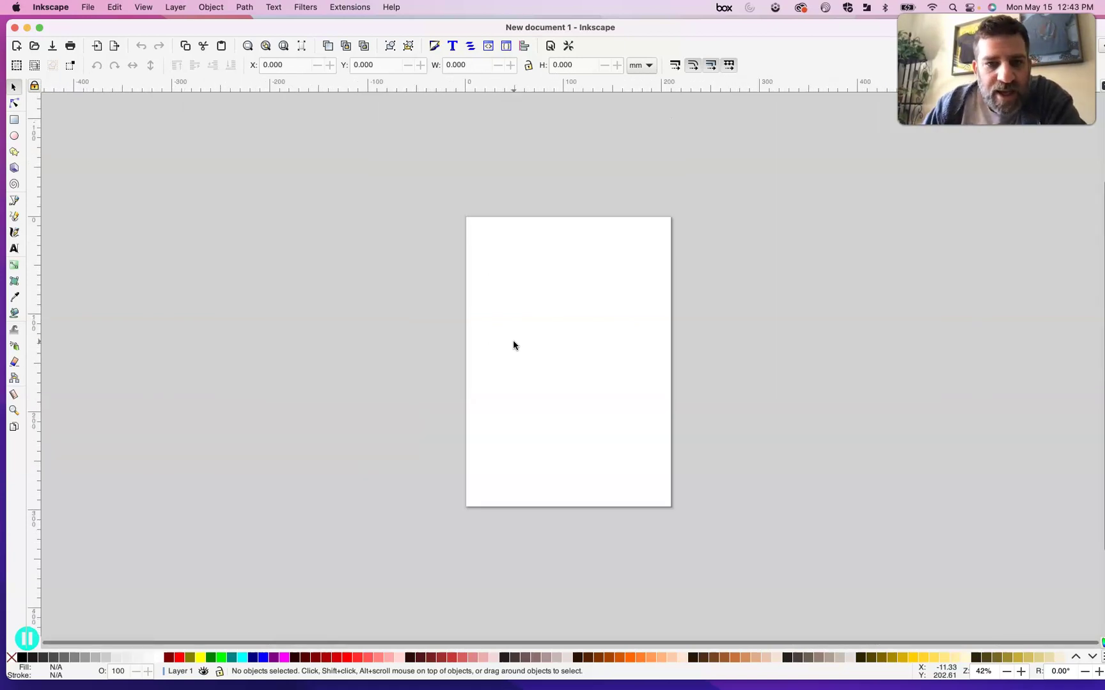
pyautogui.scroll(3, 517, 339)
pyautogui.scroll(-5, 518, 339)
pyautogui.scroll(3, 518, 339)
pyautogui.scroll(-2, 519, 343)
pyautogui.click(470, 319)
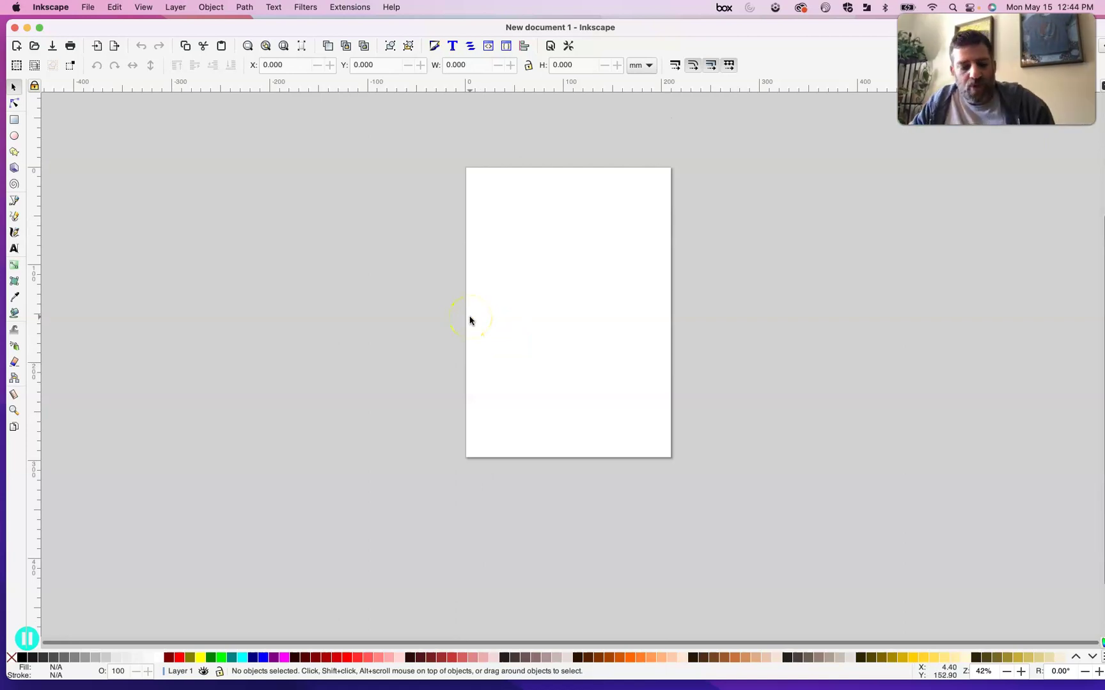
pyautogui.moveTo(488, 316); pyautogui.dragTo(693, 372)
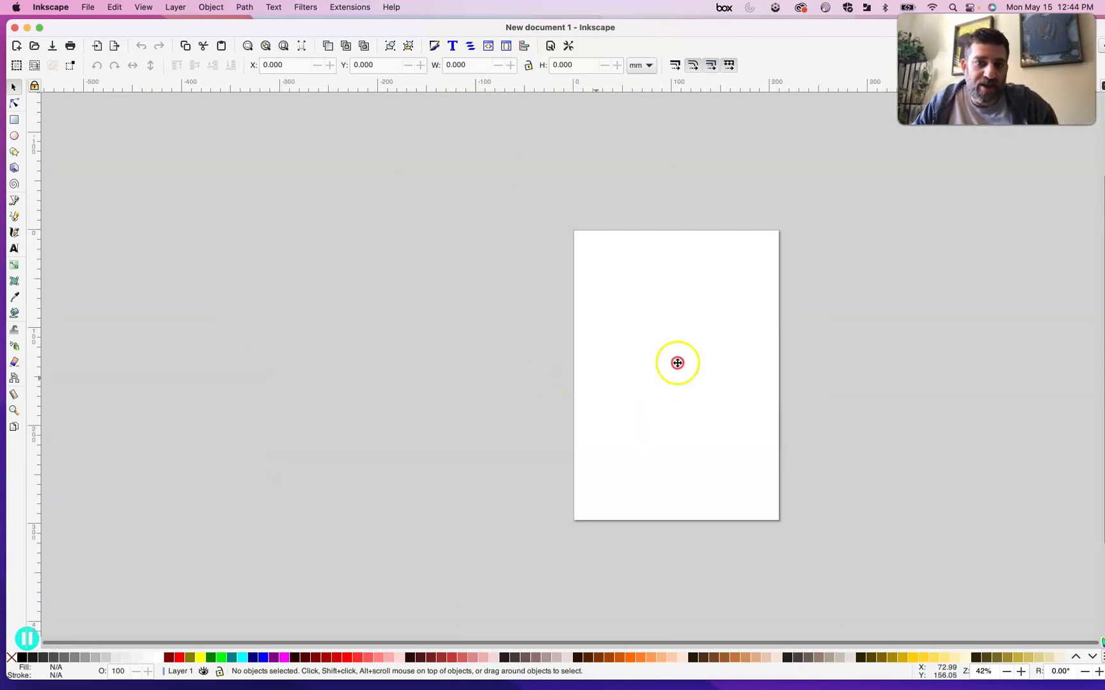
pyautogui.moveTo(371, 340); pyautogui.dragTo(285, 340)
pyautogui.scroll(-1, 497, 334)
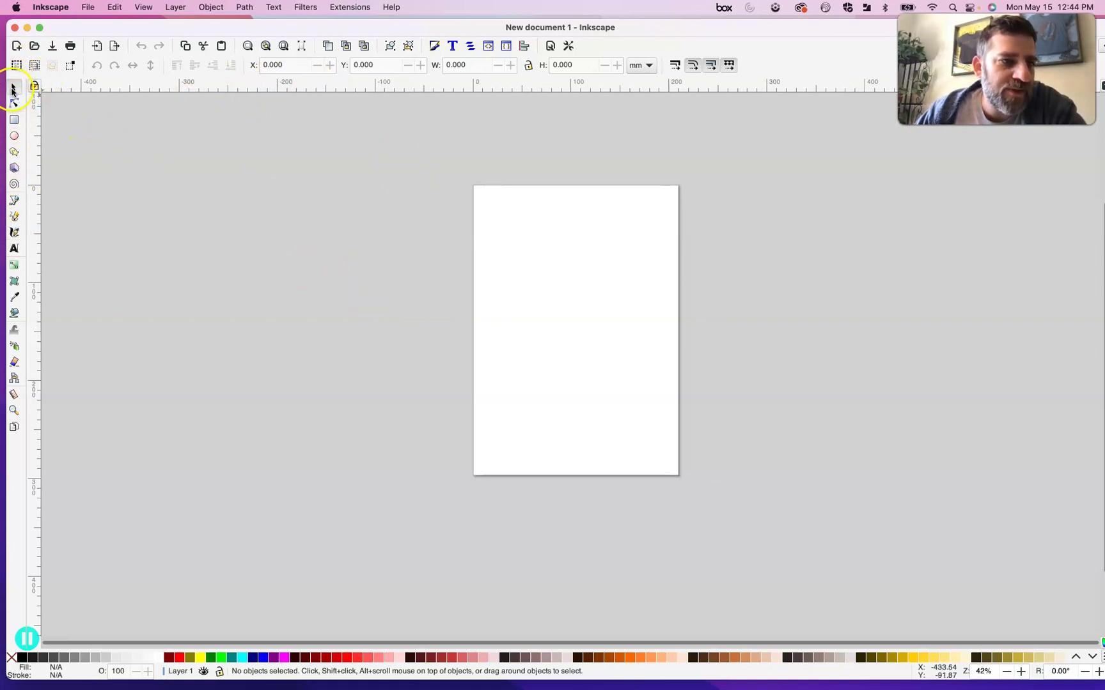
pyautogui.click(14, 90)
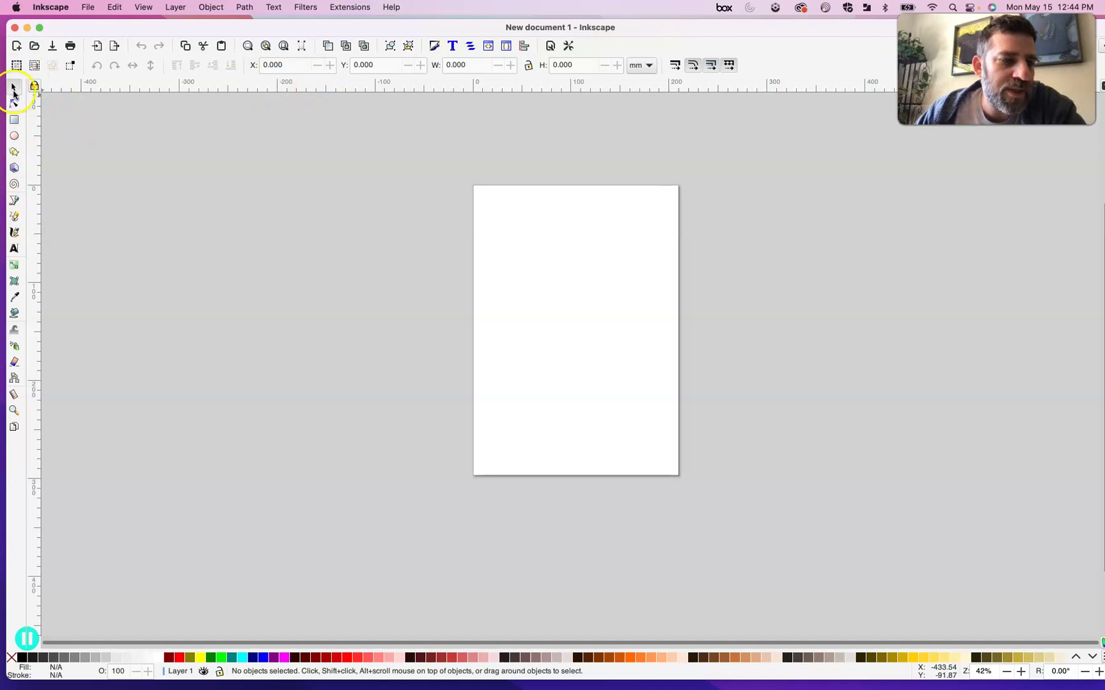
pyautogui.moveTo(482, 233); pyautogui.dragTo(592, 338)
pyautogui.moveTo(546, 230); pyautogui.dragTo(626, 330)
pyautogui.moveTo(618, 229); pyautogui.dragTo(532, 348)
pyautogui.moveTo(666, 239); pyautogui.dragTo(558, 327)
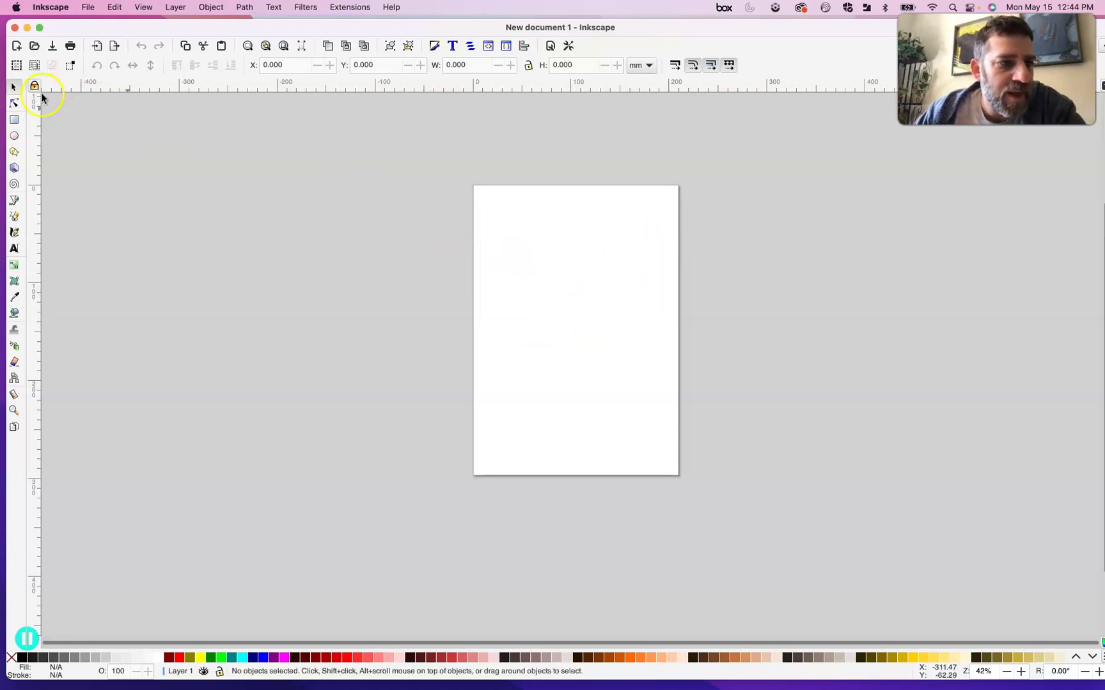
# Step: Draw five rectangles of different sizes in the upper half of the page with the Rectangle tool
pyautogui.click(14, 120)
pyautogui.moveTo(498, 227); pyautogui.dragTo(554, 281)
pyautogui.moveTo(604, 199)
pyautogui.mouseDown()
pyautogui.moveTo(627, 223)
pyautogui.moveTo(612, 257)
pyautogui.moveTo(623, 296)
pyautogui.mouseUp()
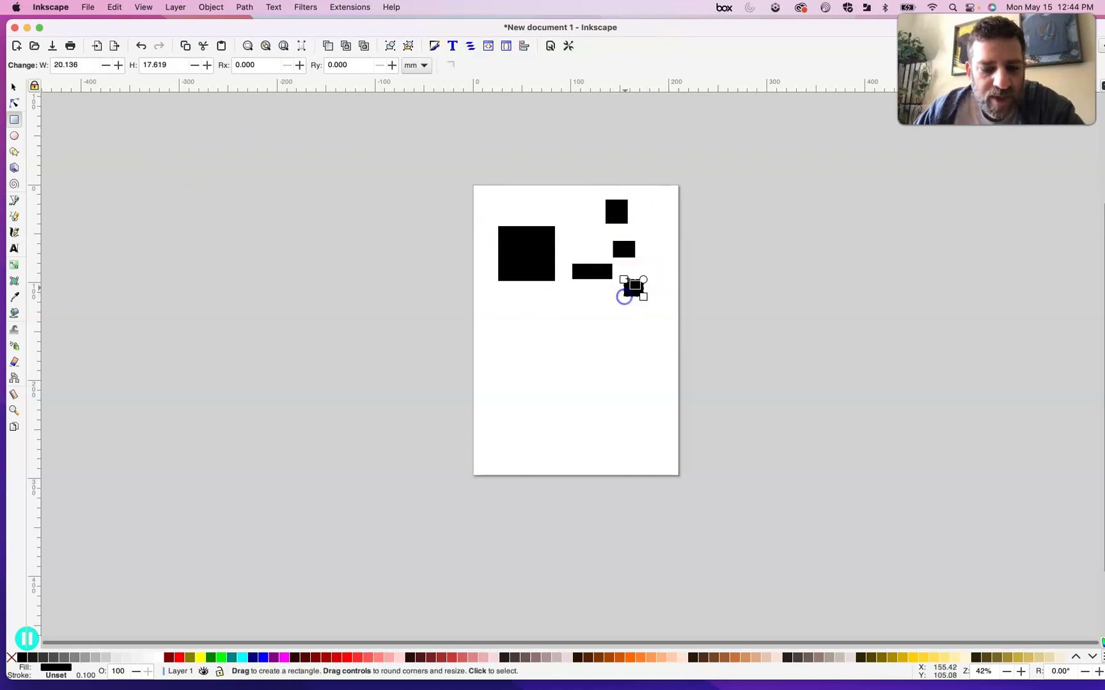
# Step: Place a square about 112 mm wide in the lower half of the page and fill it with yellow
pyautogui.moveTo(476, 305); pyautogui.dragTo(586, 414)
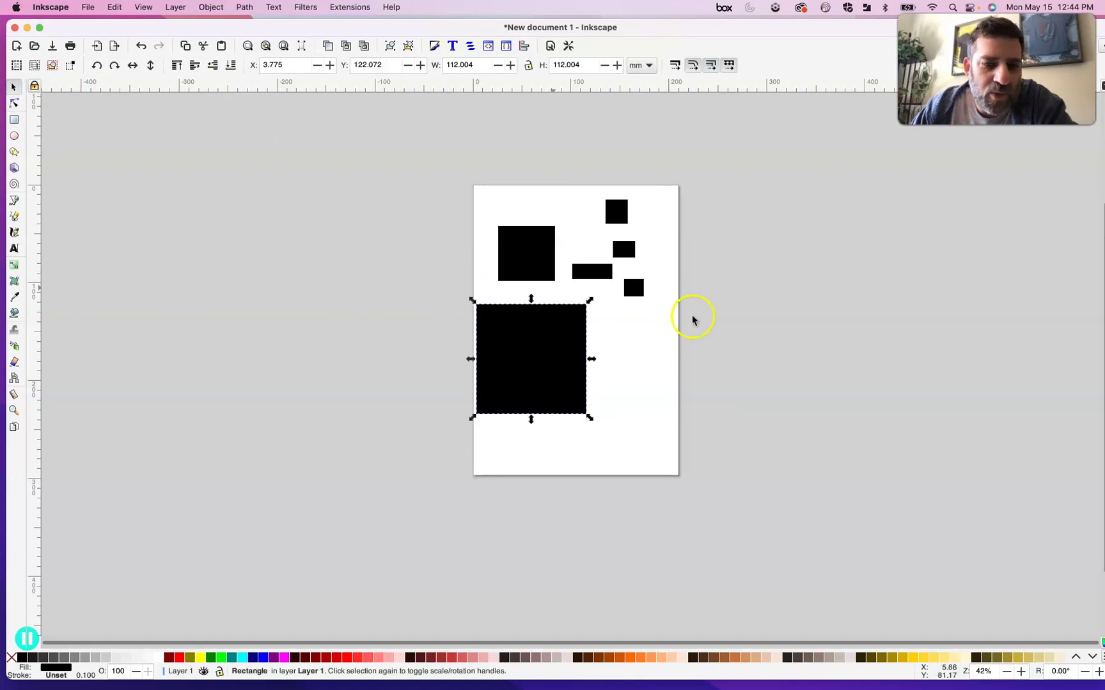
pyautogui.moveTo(543, 360); pyautogui.dragTo(583, 356)
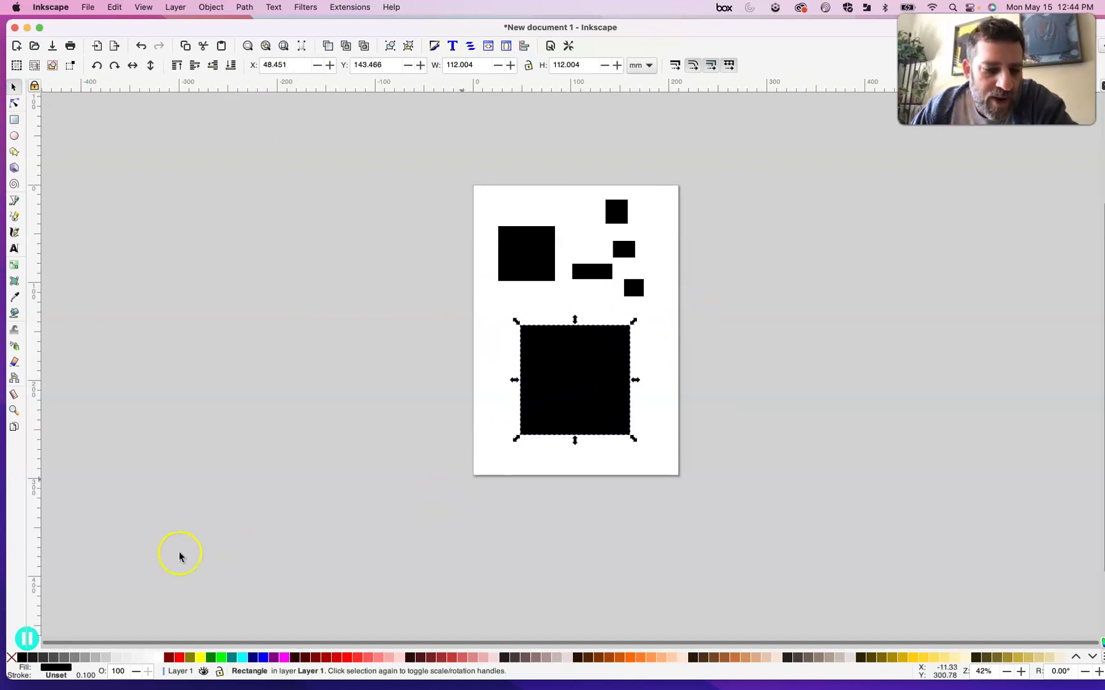
pyautogui.click(199, 658)
pyautogui.click(190, 658)
pyautogui.click(179, 658)
pyautogui.click(200, 658)
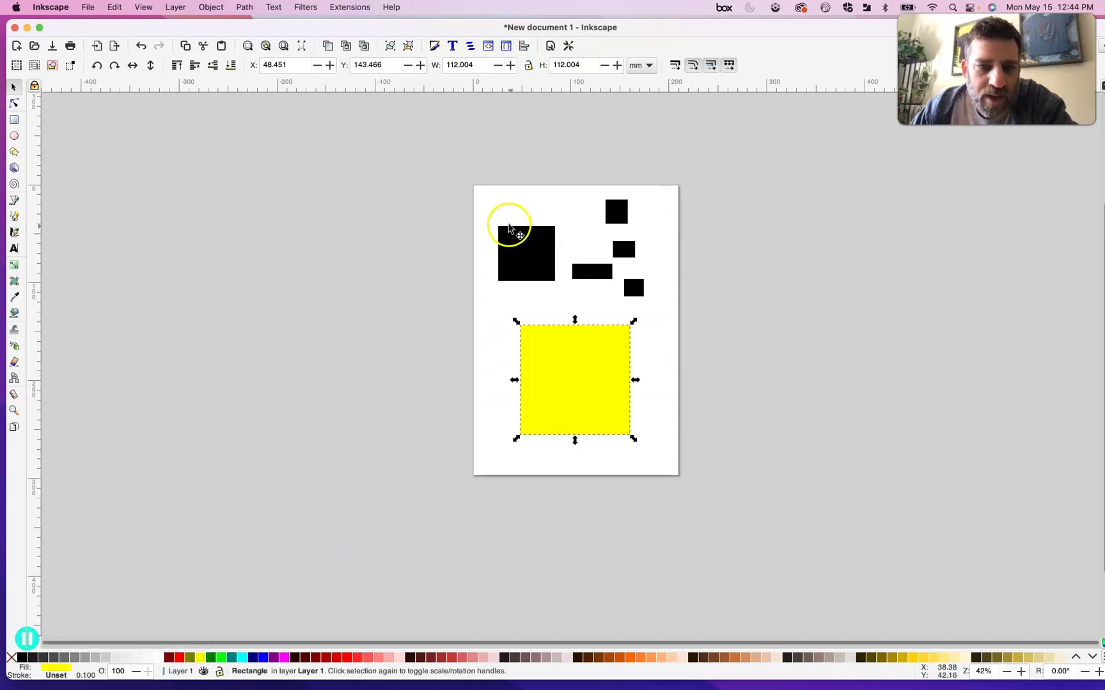
# Step: Delete the five black rectangles and move the yellow square up to about Y 62 mm on the page
pyautogui.moveTo(459, 164); pyautogui.dragTo(660, 301)
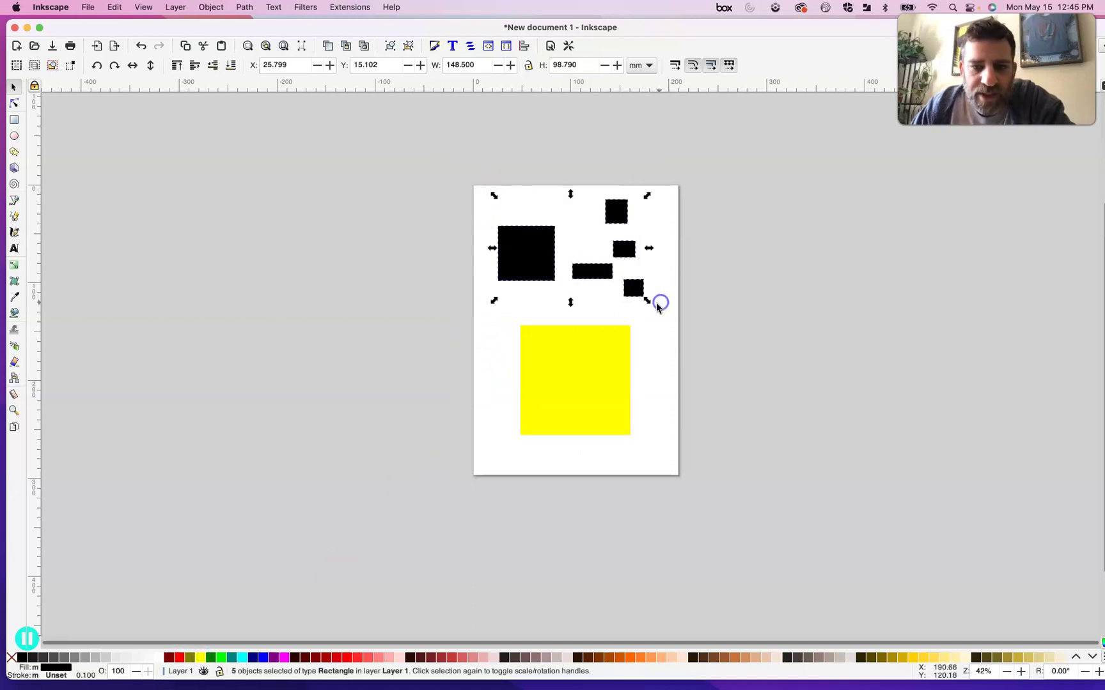
pyautogui.click(476, 170)
pyautogui.moveTo(474, 169); pyautogui.dragTo(664, 304)
pyautogui.press('Delete')
pyautogui.moveTo(570, 335); pyautogui.dragTo(567, 279)
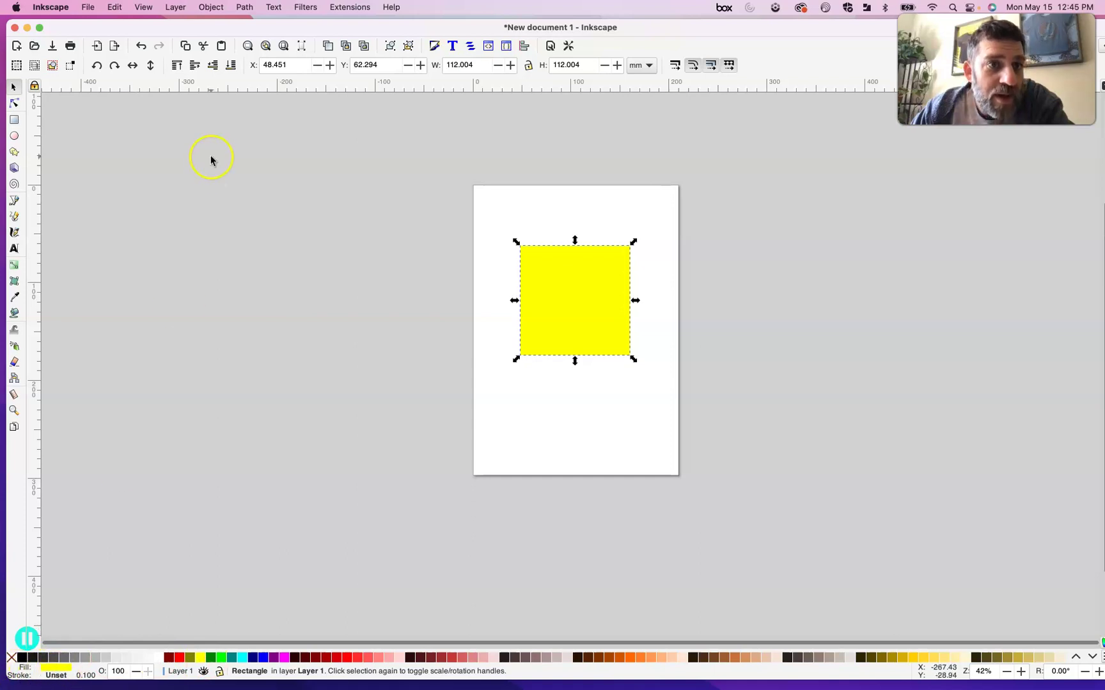
# Step: Give the yellow square a flat black stroke paint in Fill and Stroke
pyautogui.click(62, 674)
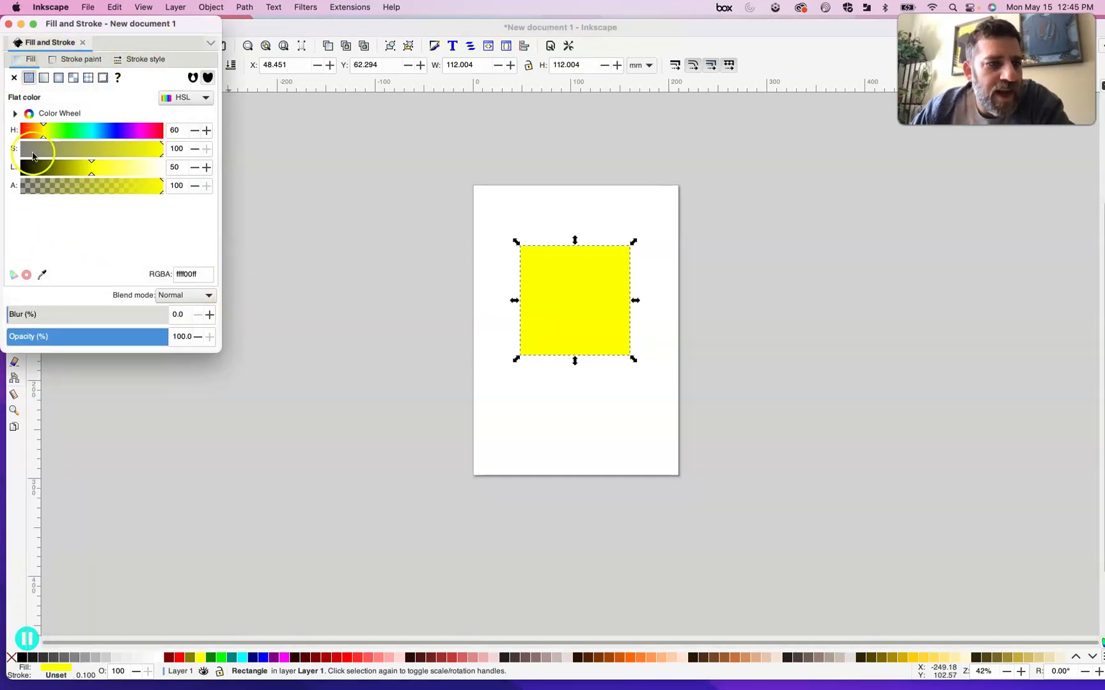
pyautogui.click(63, 65)
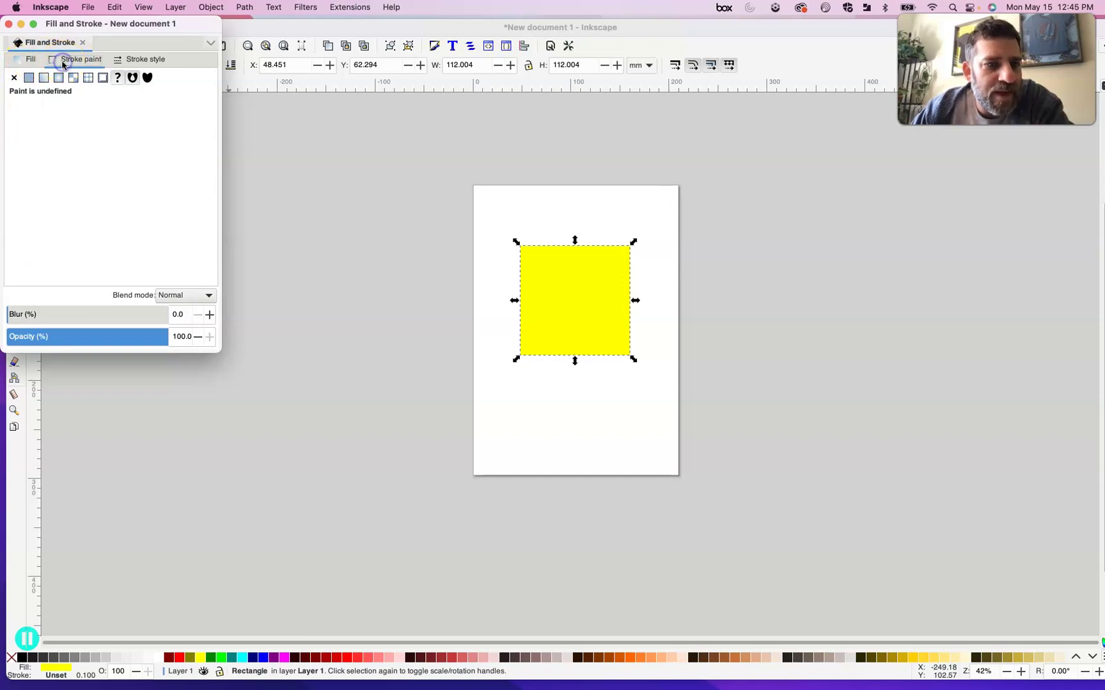
pyautogui.click(29, 78)
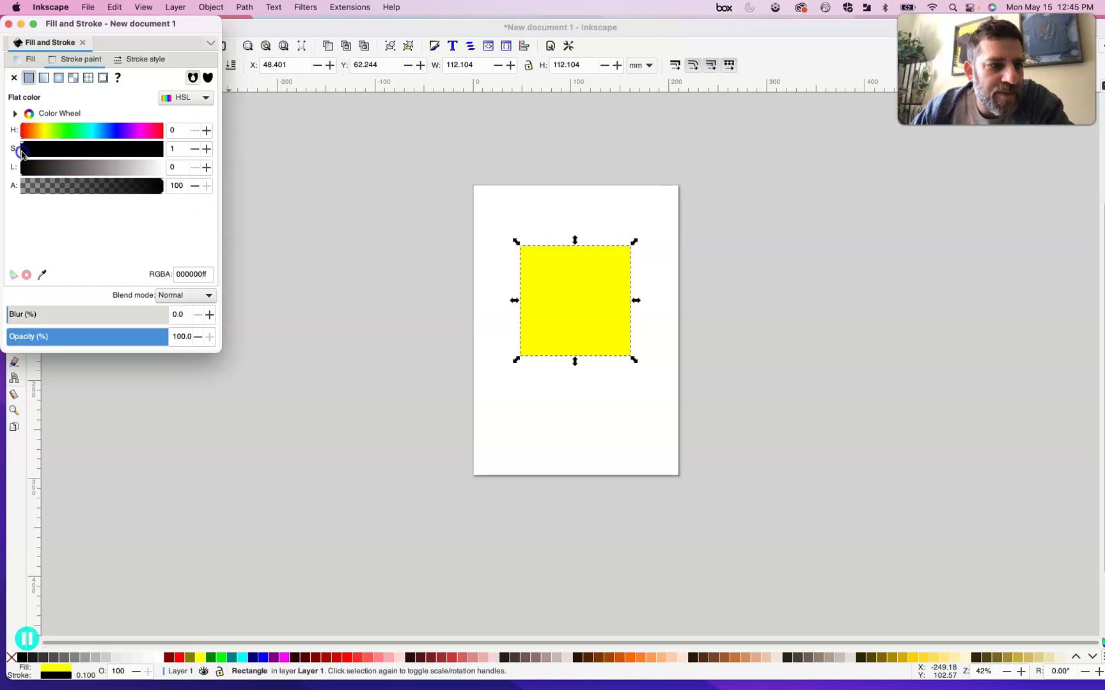
# Step: Set the yellow square's stroke width to 1 mm
pyautogui.click(138, 58)
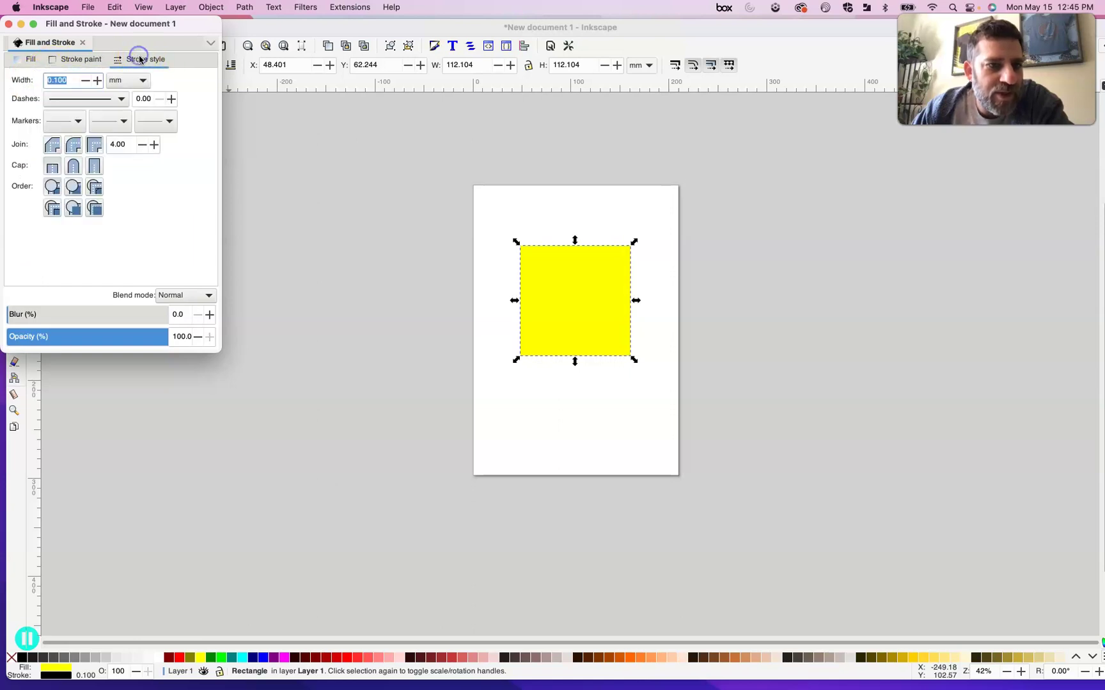
pyautogui.click(95, 80)
pyautogui.click(94, 80)
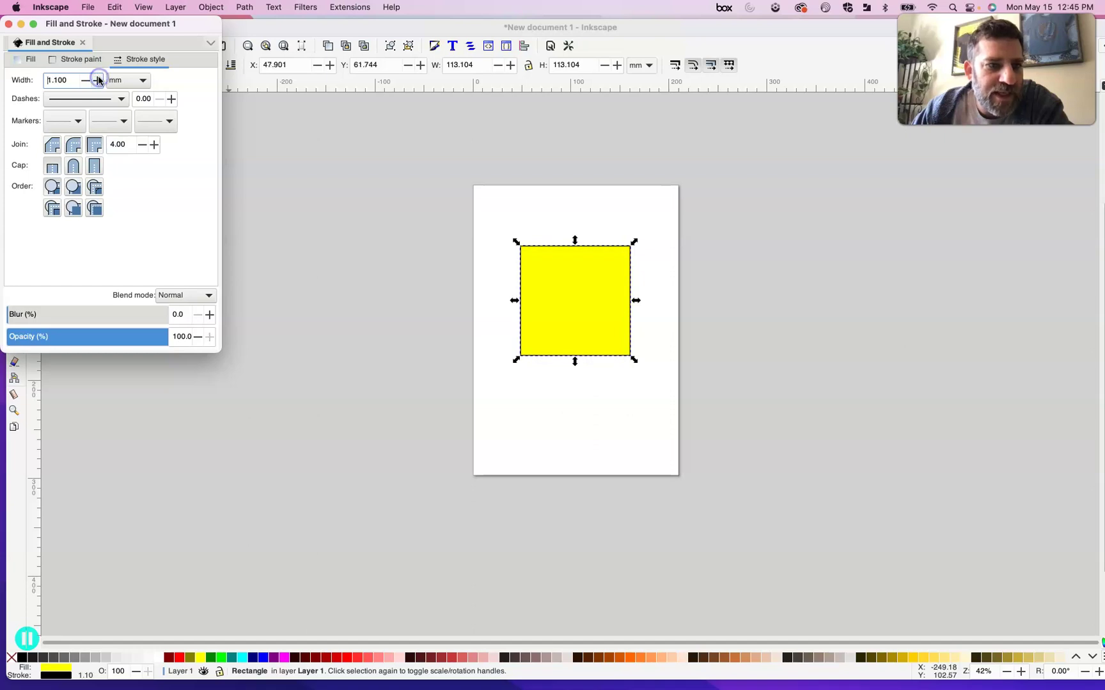
pyautogui.click(86, 80)
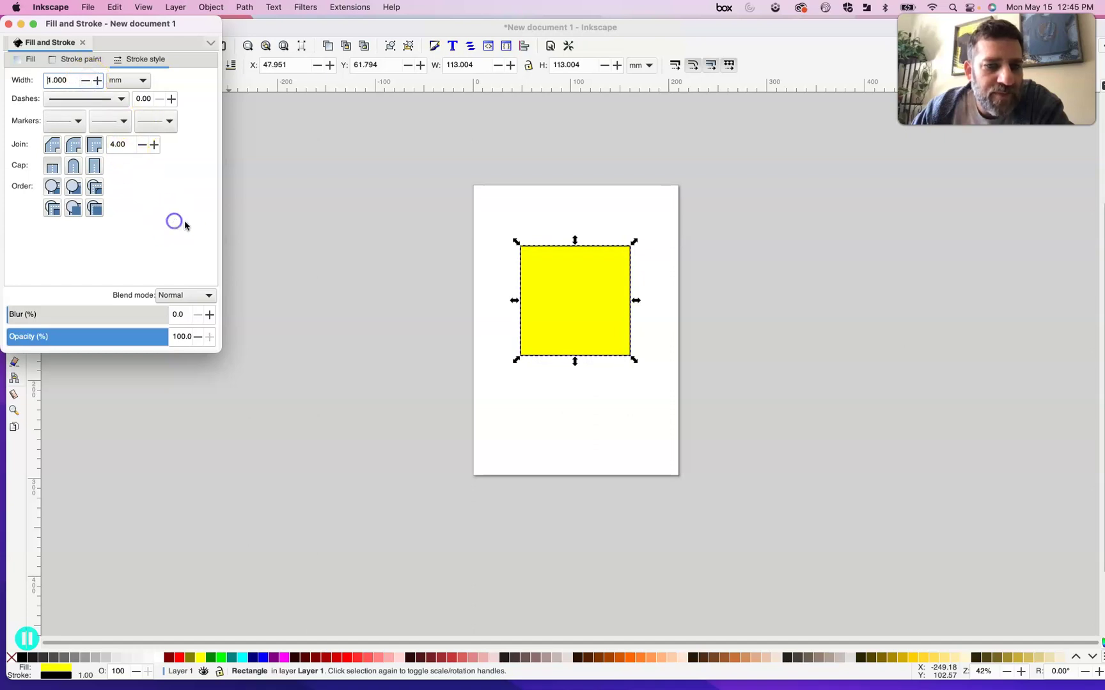
# Step: Close Fill and Stroke and reposition the yellow square at about X 45.4 mm, Y 66.8 mm on the page
pyautogui.click(557, 208)
pyautogui.click(534, 221)
pyautogui.moveTo(556, 281)
pyautogui.mouseDown()
pyautogui.moveTo(545, 251)
pyautogui.moveTo(567, 262)
pyautogui.moveTo(549, 281)
pyautogui.mouseUp()
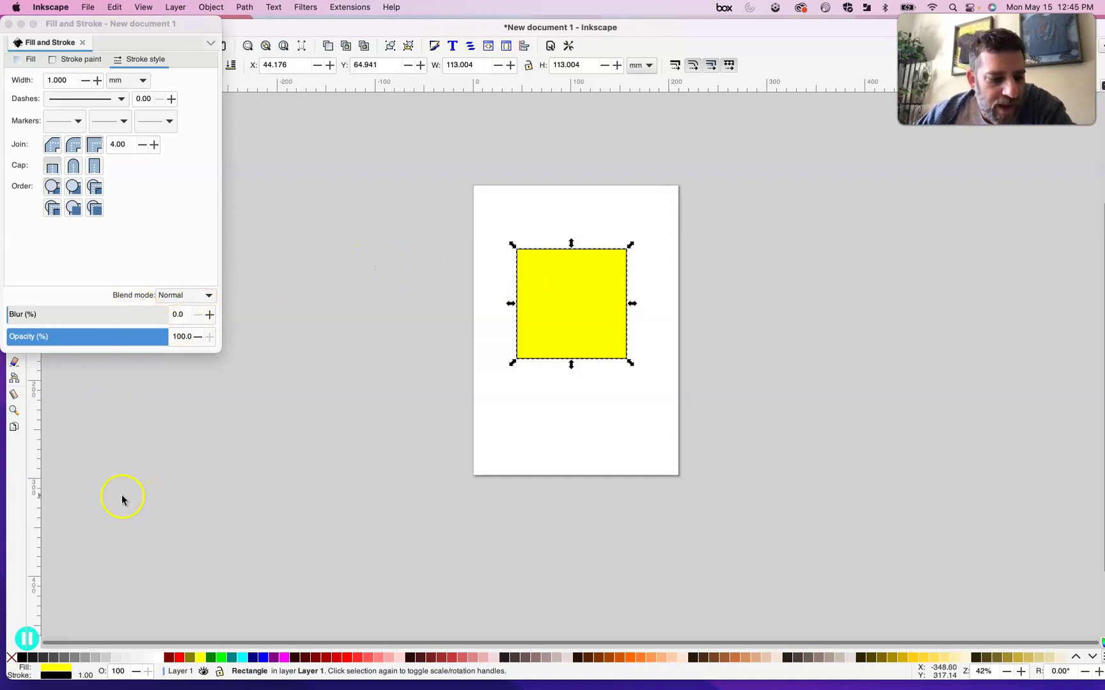
pyautogui.moveTo(562, 311); pyautogui.dragTo(573, 319)
pyautogui.press('super+z')
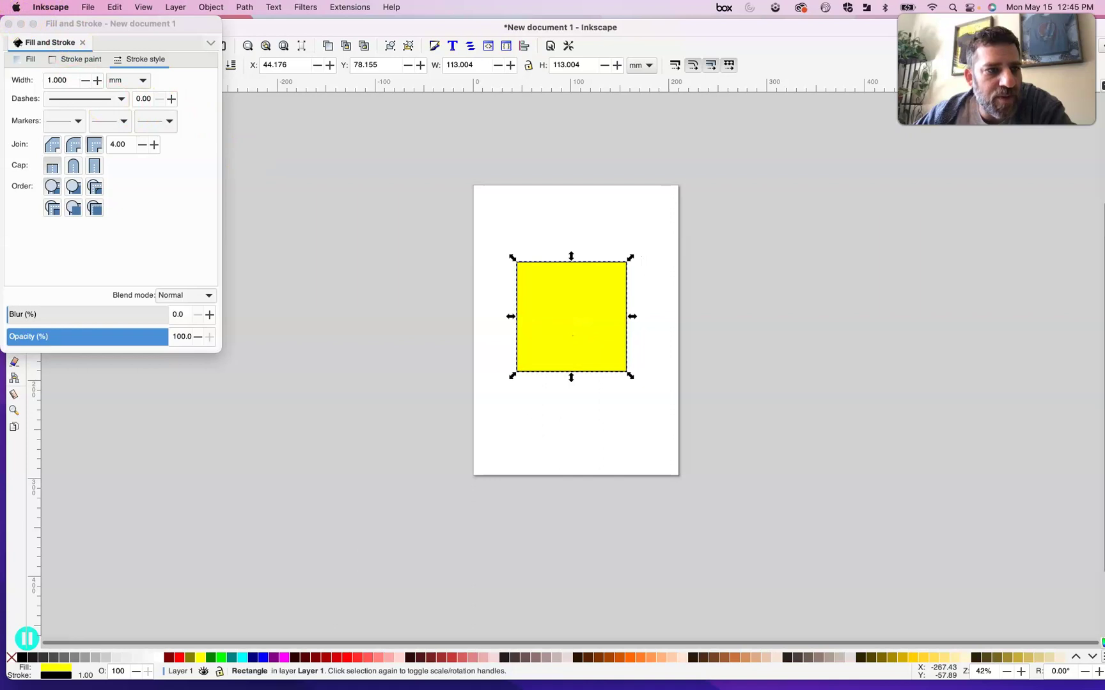
pyautogui.click(8, 25)
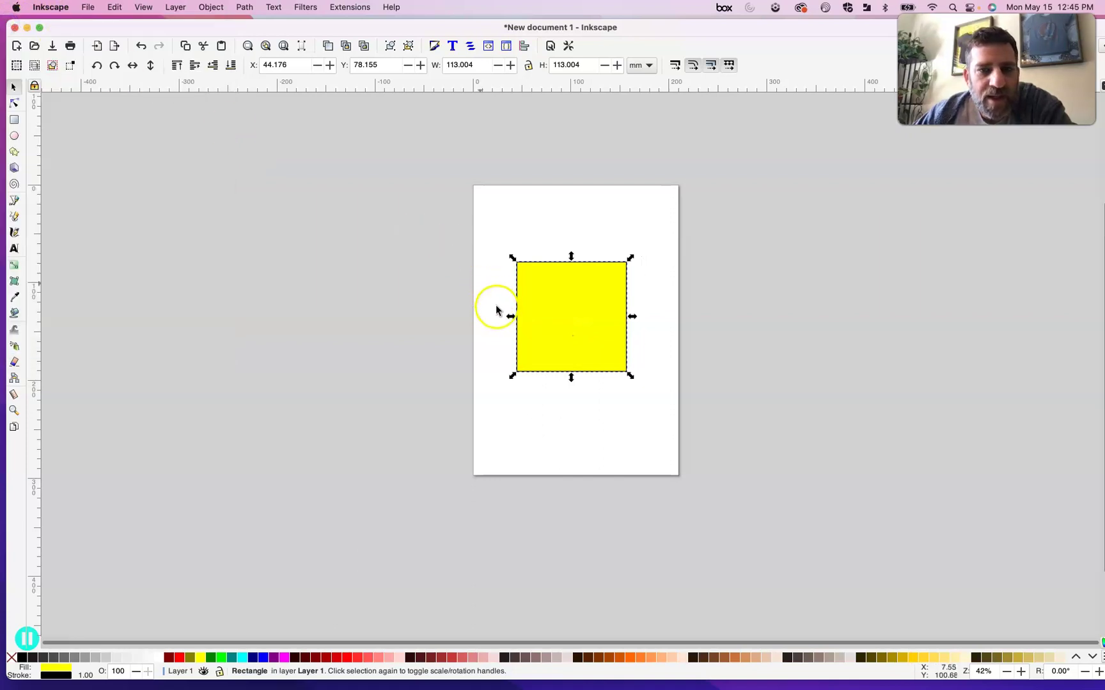
pyautogui.moveTo(570, 316)
pyautogui.mouseDown()
pyautogui.moveTo(568, 289)
pyautogui.moveTo(572, 311)
pyautogui.mouseUp()
# Step: Switch the selection's measurement units from millimetres to inches
pyautogui.click(484, 66)
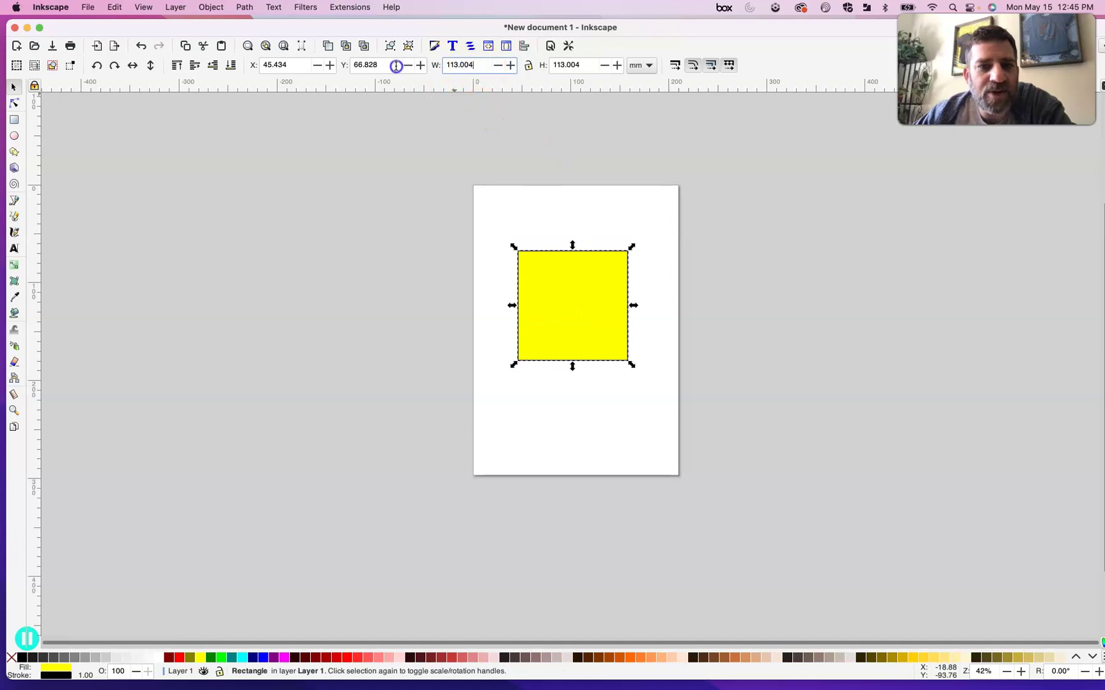
pyautogui.click(641, 67)
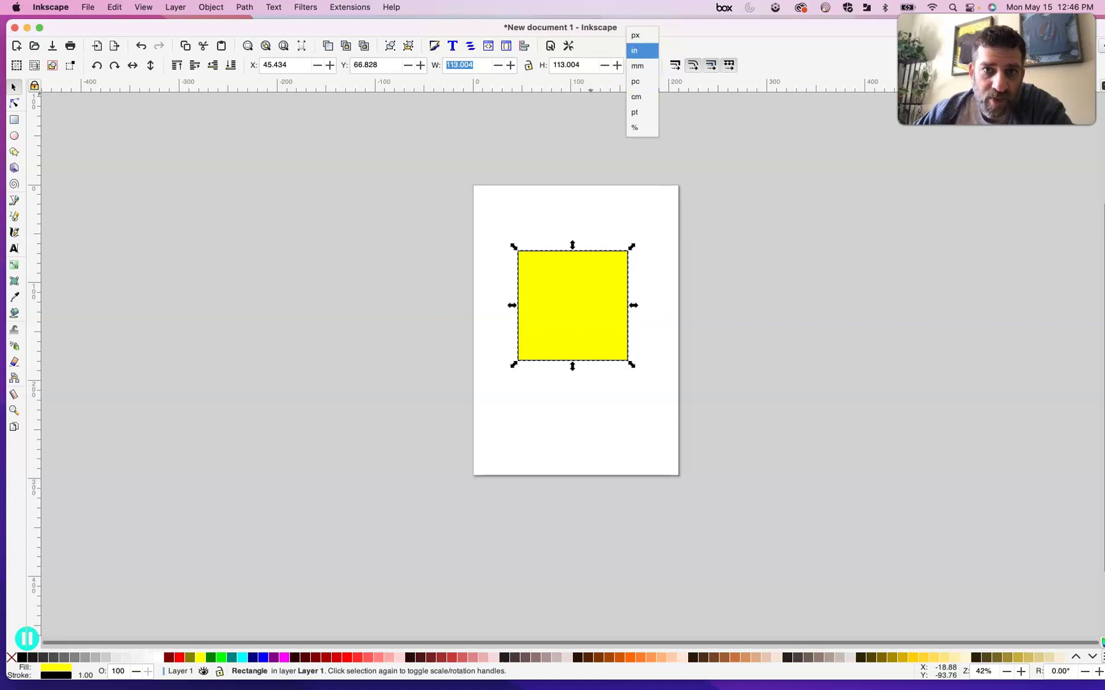
pyautogui.click(642, 53)
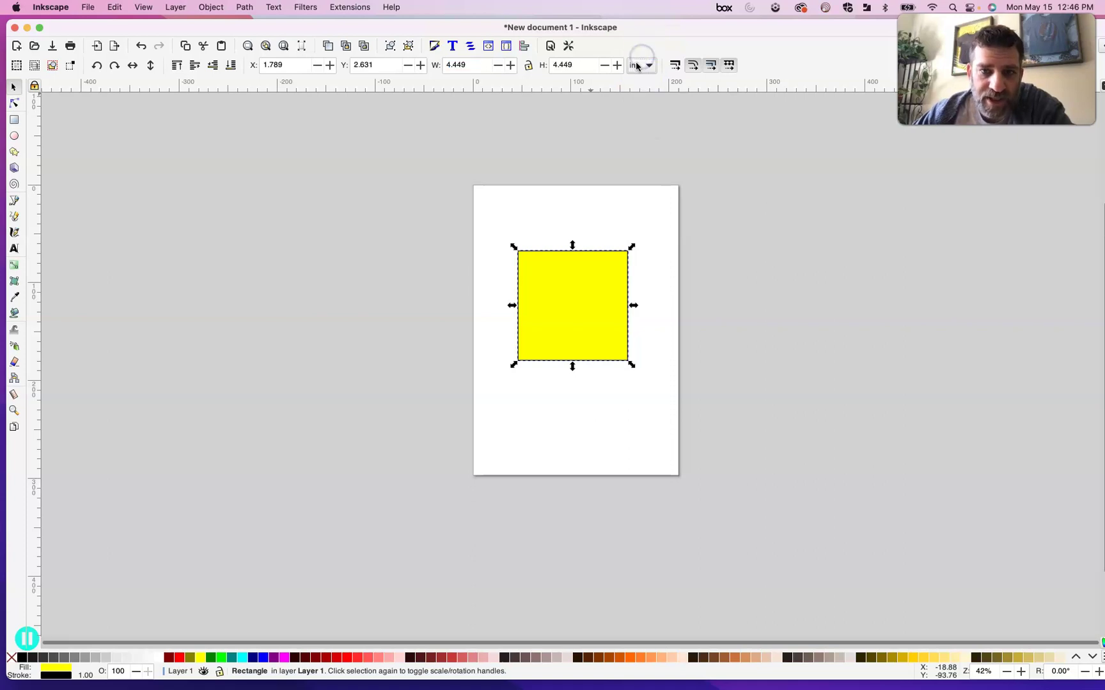
# Step: Resize the yellow square to 1.5 in wide and 1.5 in high
pyautogui.click(483, 64)
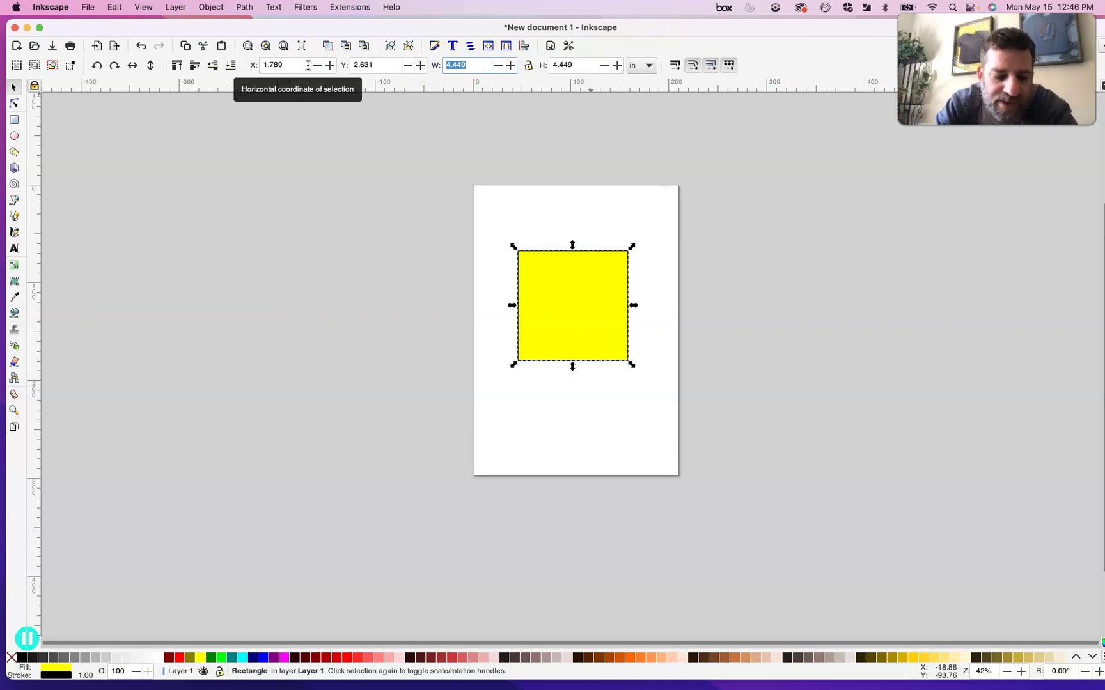
pyautogui.write('1')
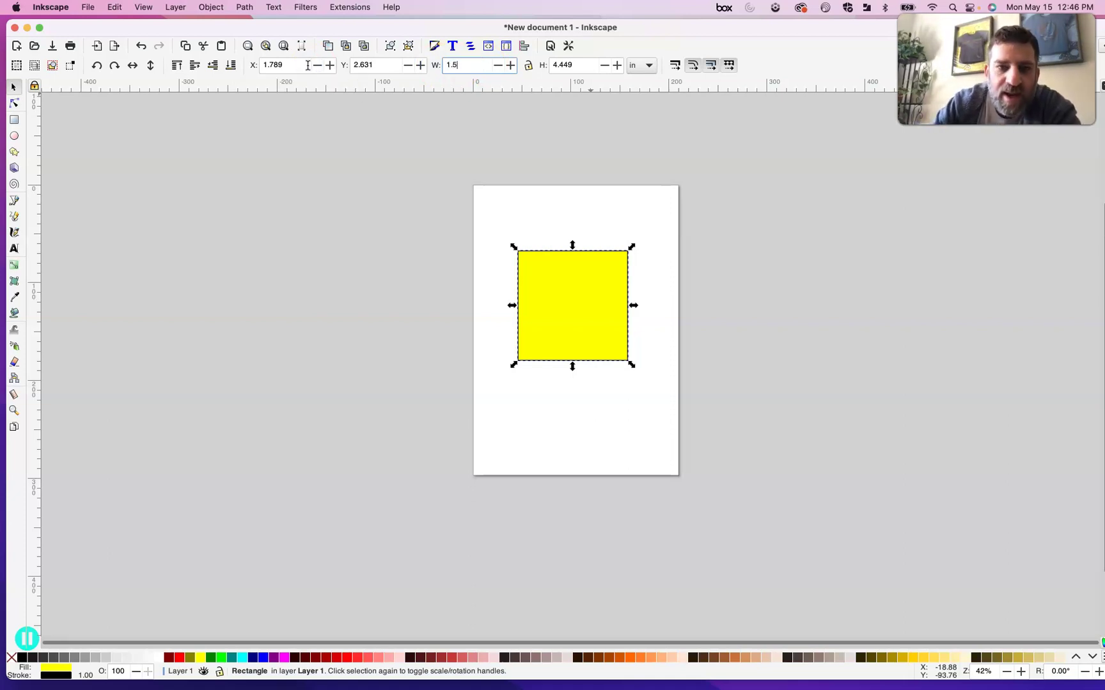
pyautogui.write('.5')
pyautogui.press('Return')
pyautogui.click(564, 66)
pyautogui.doubleClick(571, 67)
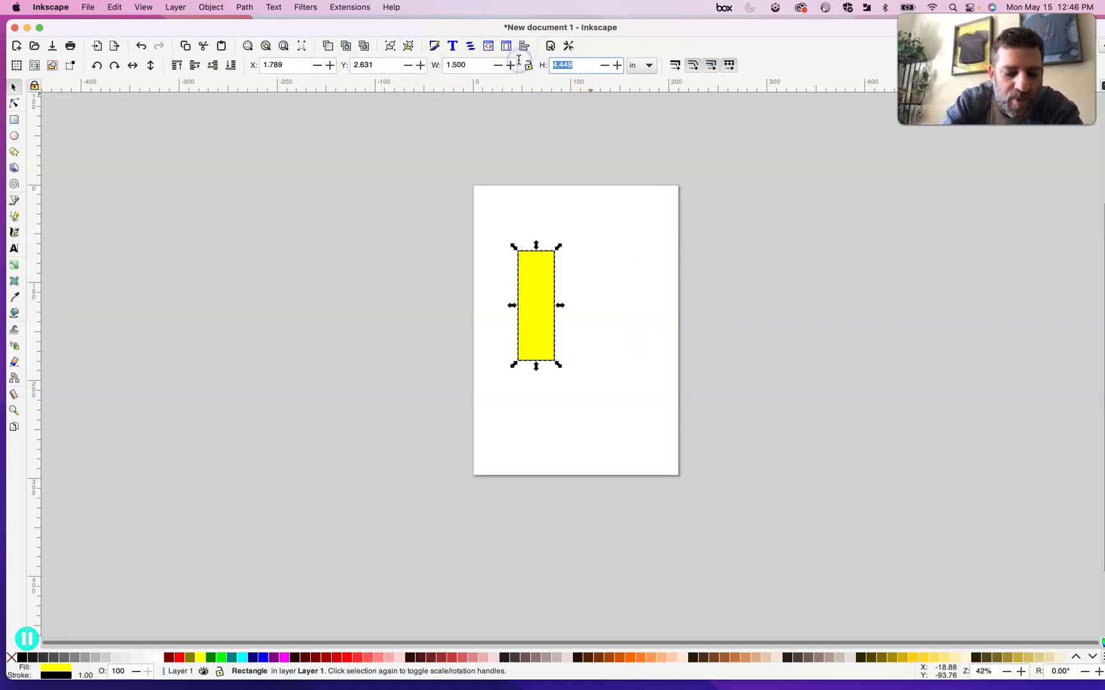
pyautogui.write('1.5')
pyautogui.press('Return')
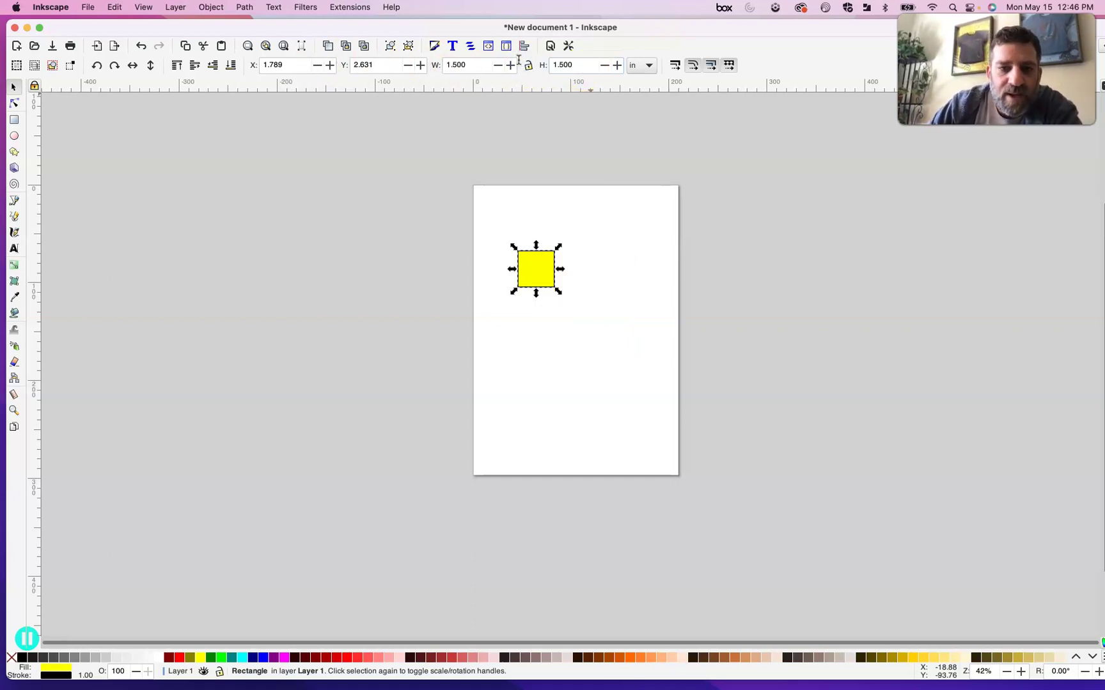
# Step: Move the small yellow square to about X 3.18 in, Y 3.18 in on the page and deselect it
pyautogui.moveTo(555, 278); pyautogui.dragTo(586, 288)
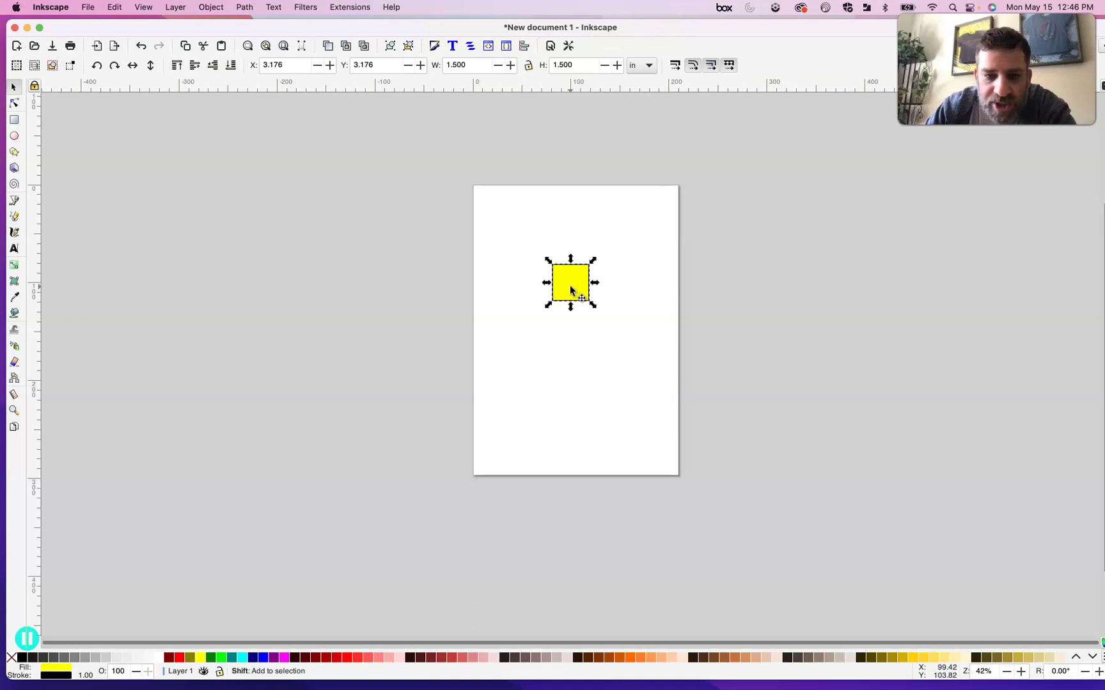
pyautogui.press('+')
pyautogui.press('+')
pyautogui.press('+')
pyautogui.scroll(5, 571, 287)
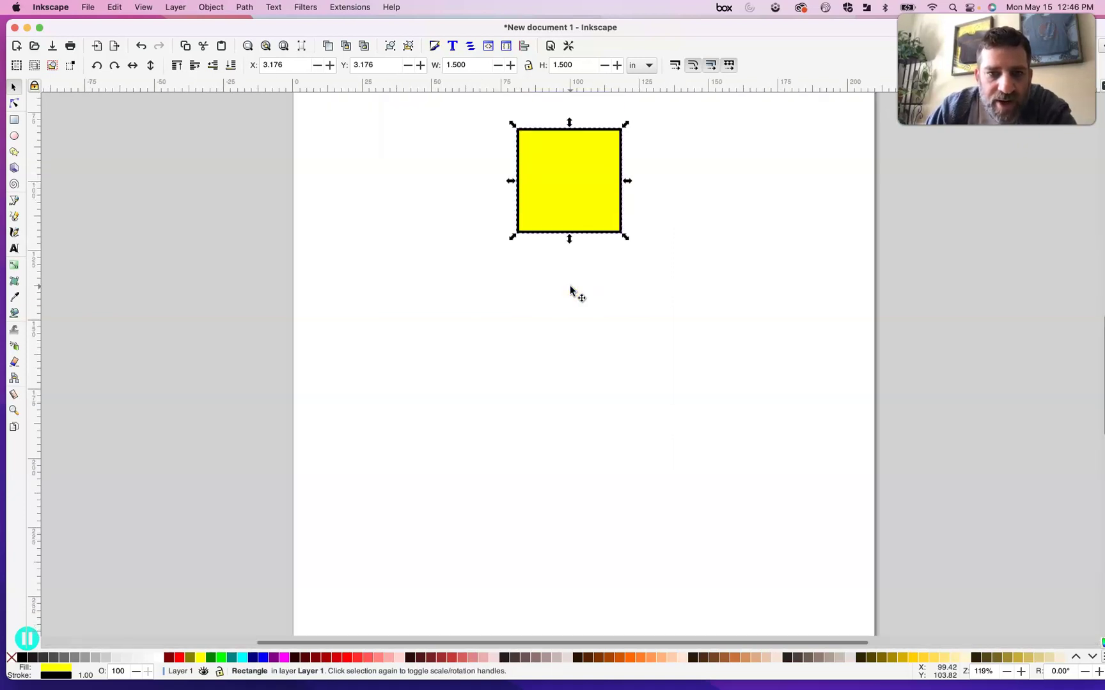
pyautogui.scroll(-2, 575, 294)
pyautogui.click(493, 307)
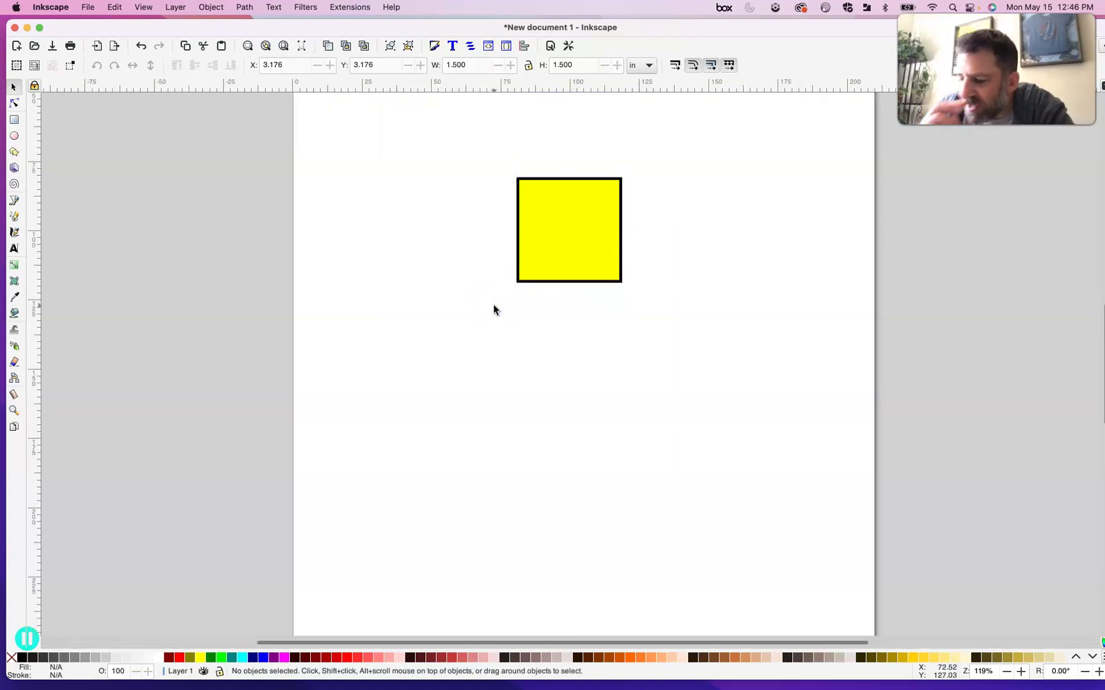
# Step: Add a two-line text reading "One" and "Point" below and to the left of the yellow square
pyautogui.click(15, 249)
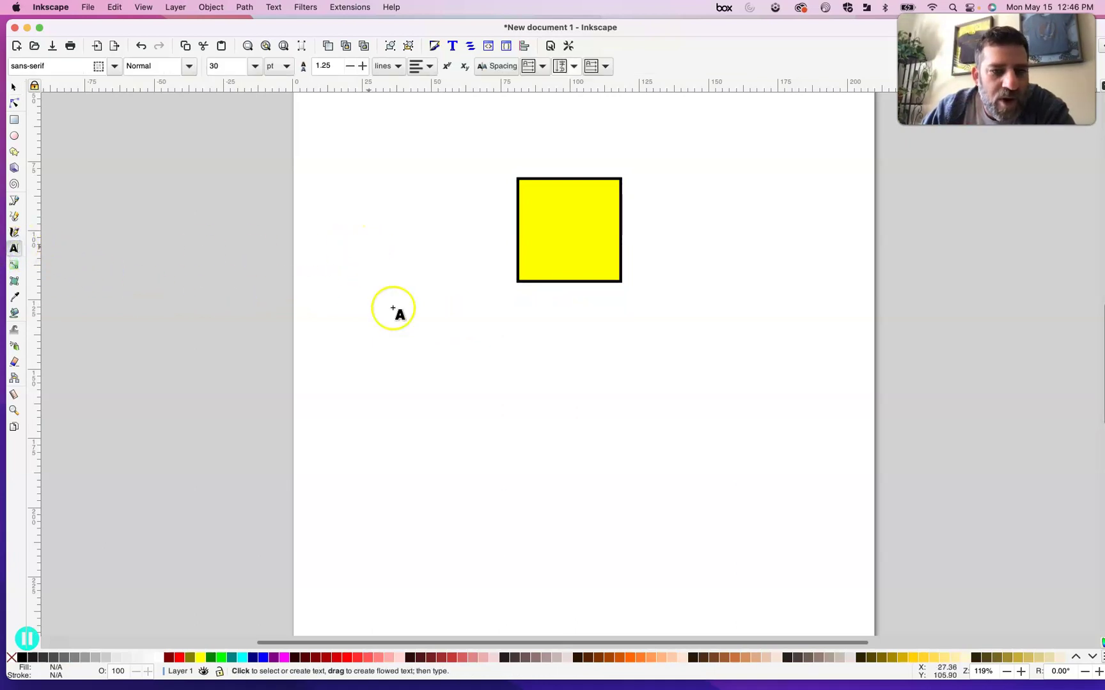
pyautogui.click(425, 337)
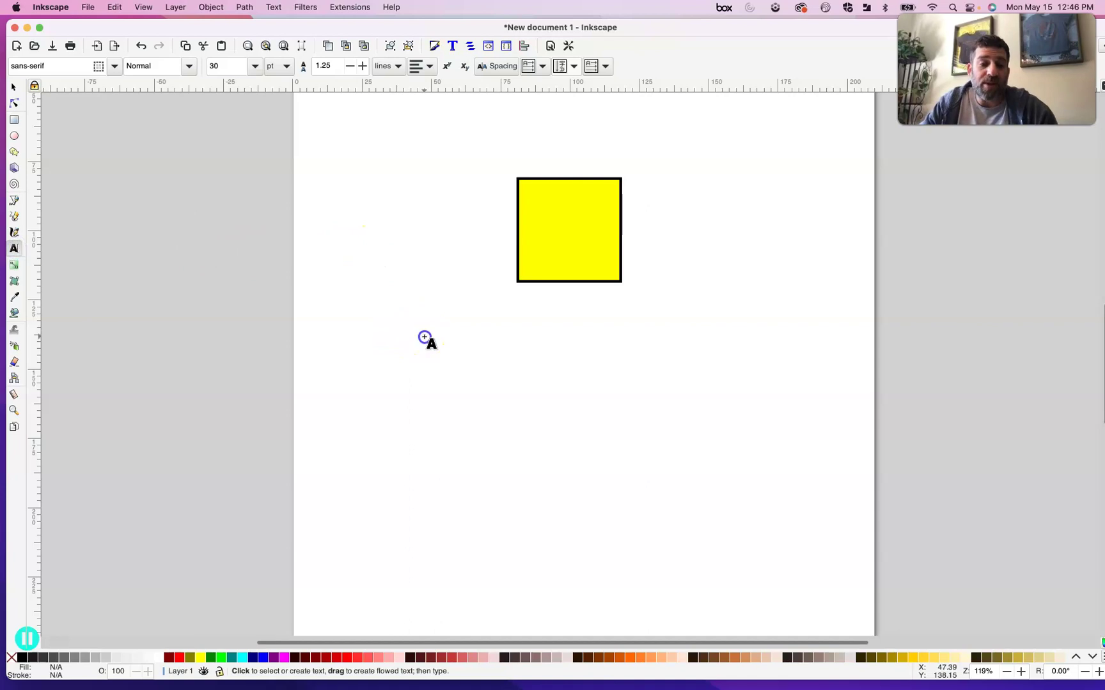
pyautogui.write('One')
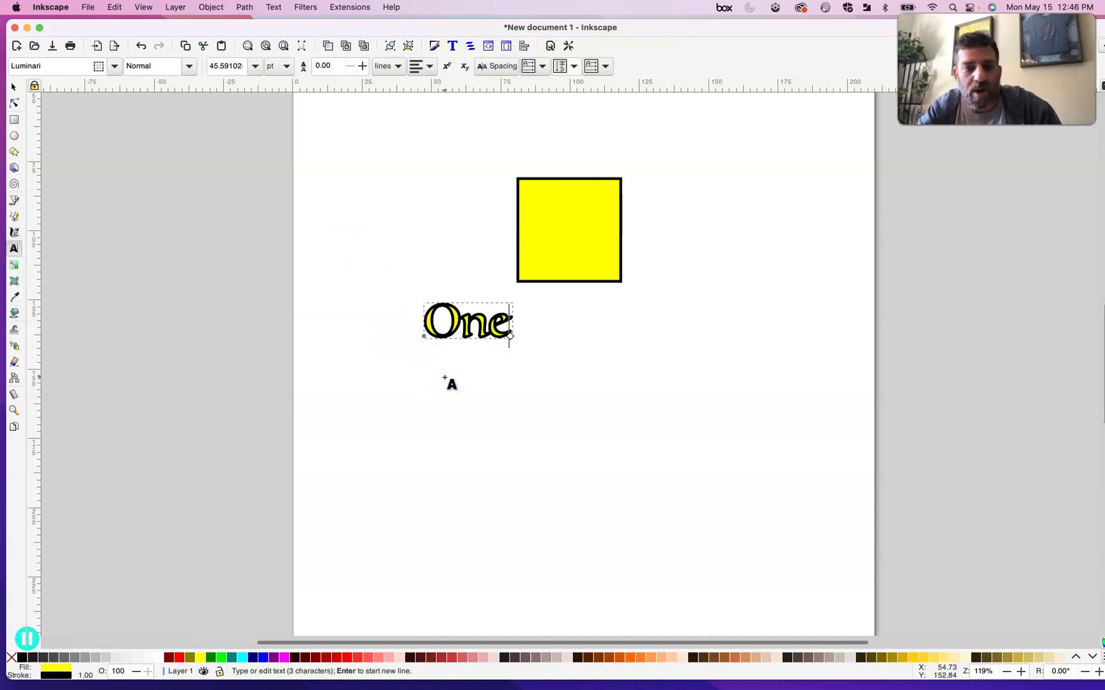
pyautogui.press('Return')
pyautogui.write('Poi')
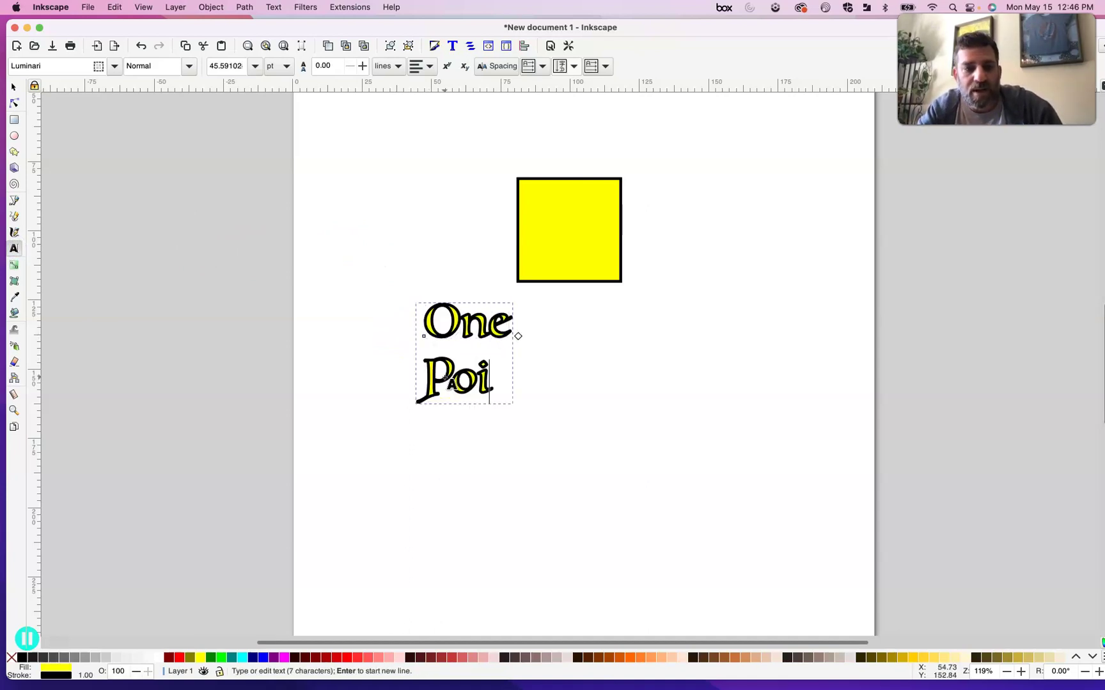
pyautogui.write('nt')
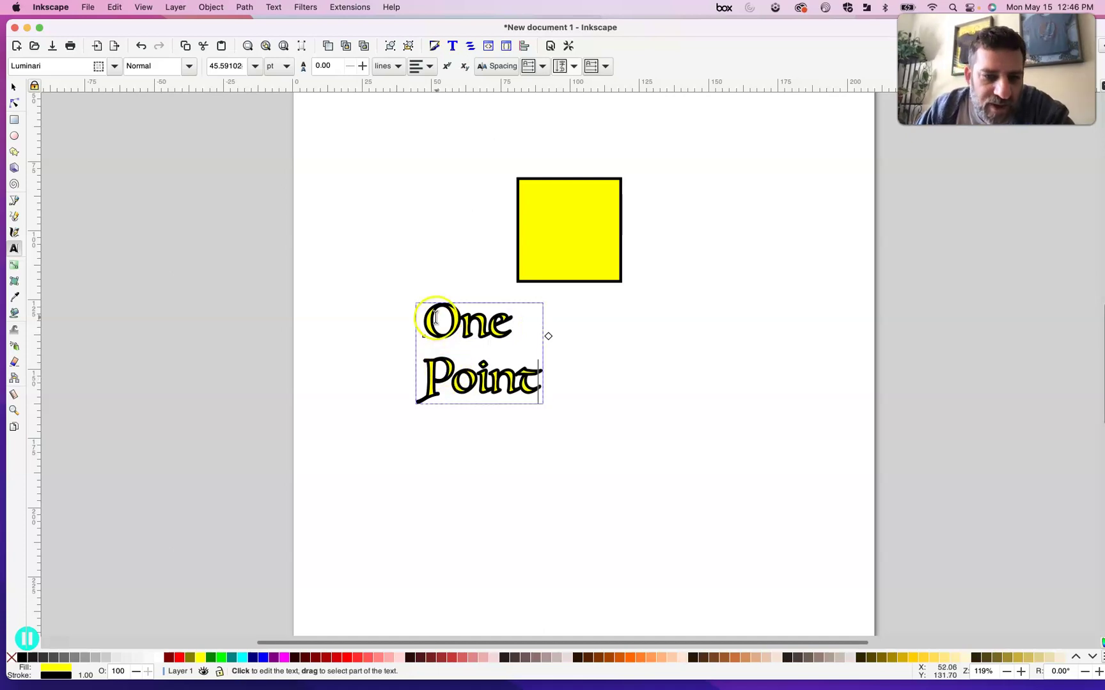
# Step: Fill the whole "One Point" text with black and reduce its stroke width to 0 mm
pyautogui.moveTo(422, 307); pyautogui.dragTo(571, 392)
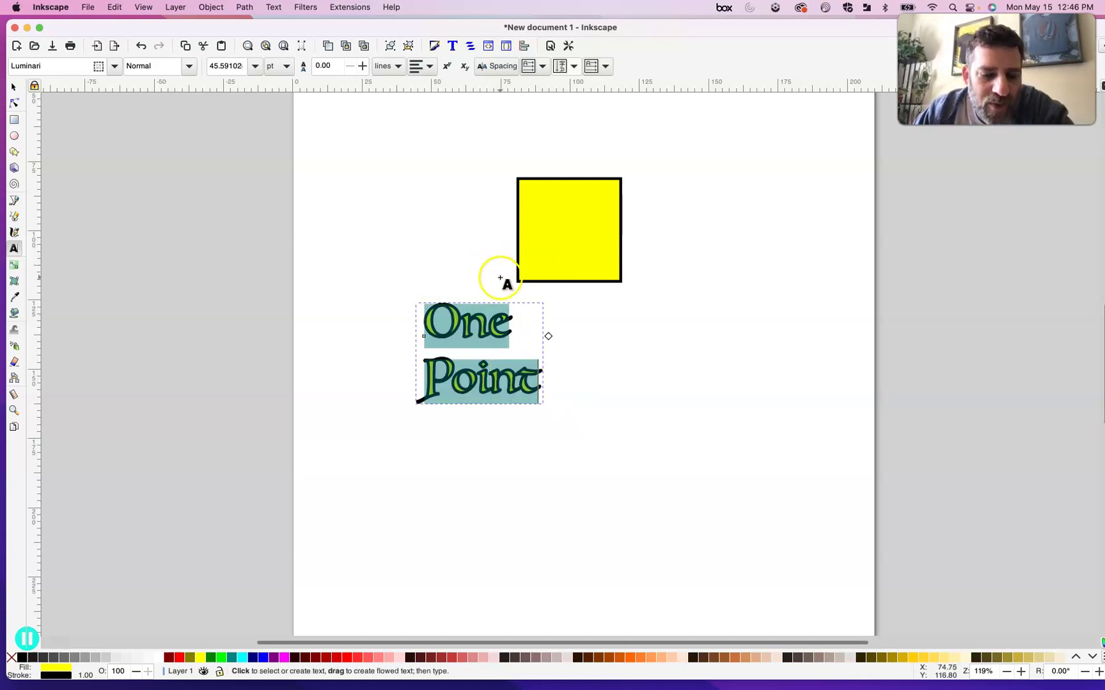
pyautogui.click(20, 659)
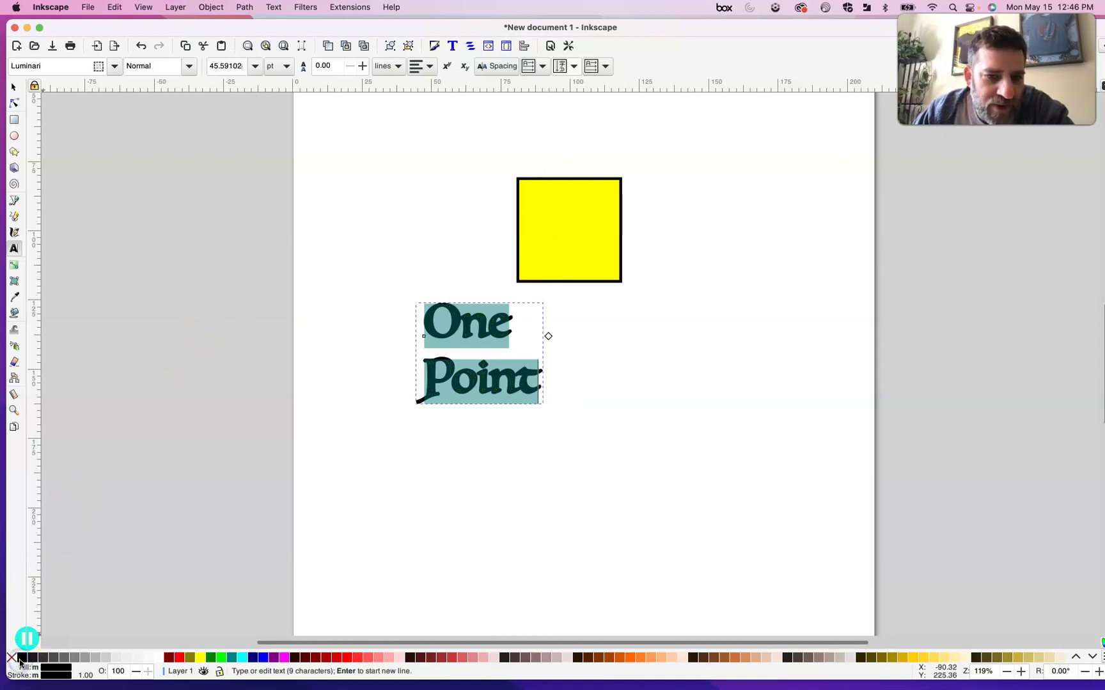
pyautogui.click(52, 677)
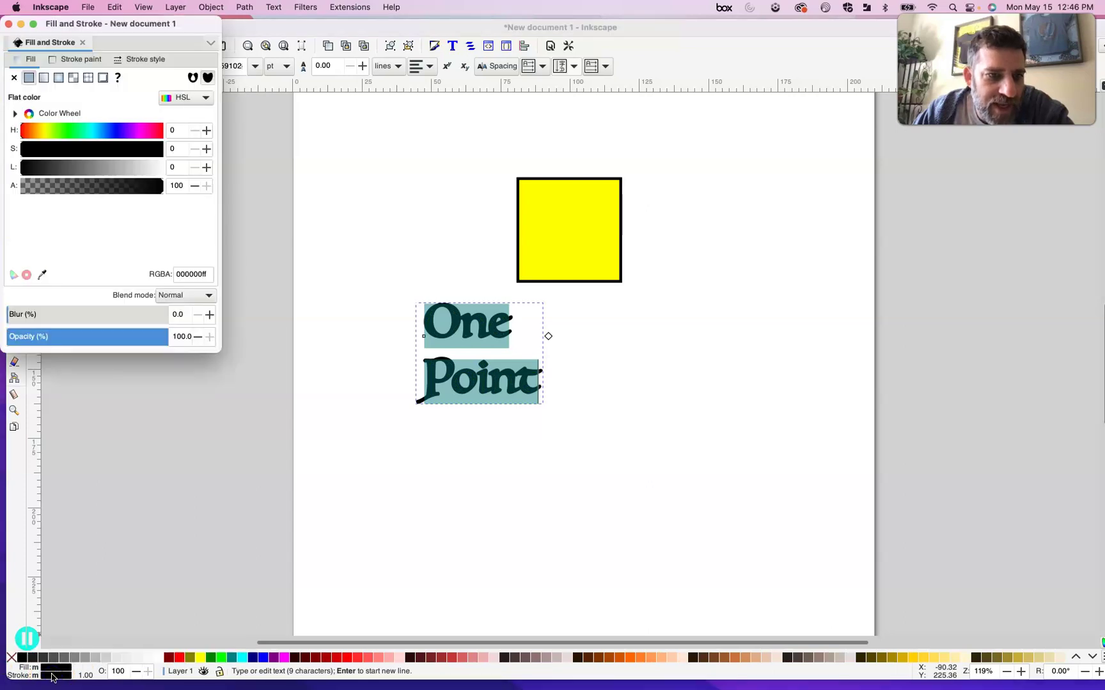
pyautogui.click(138, 59)
pyautogui.click(88, 80)
pyautogui.click(85, 80)
pyautogui.click(85, 80)
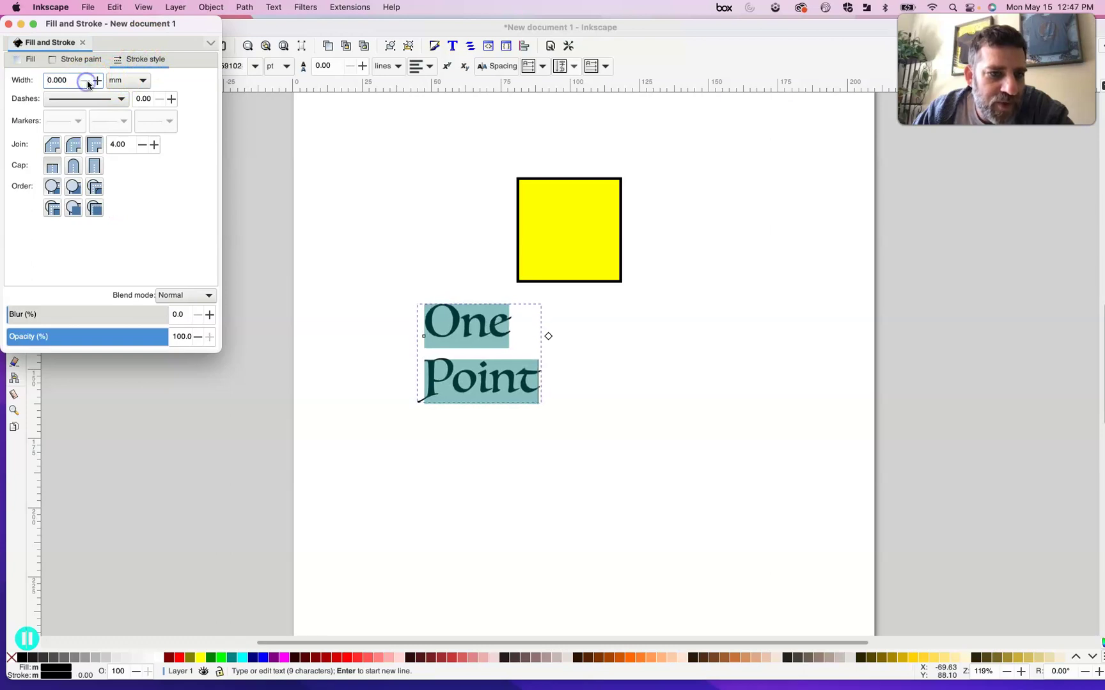
pyautogui.click(363, 245)
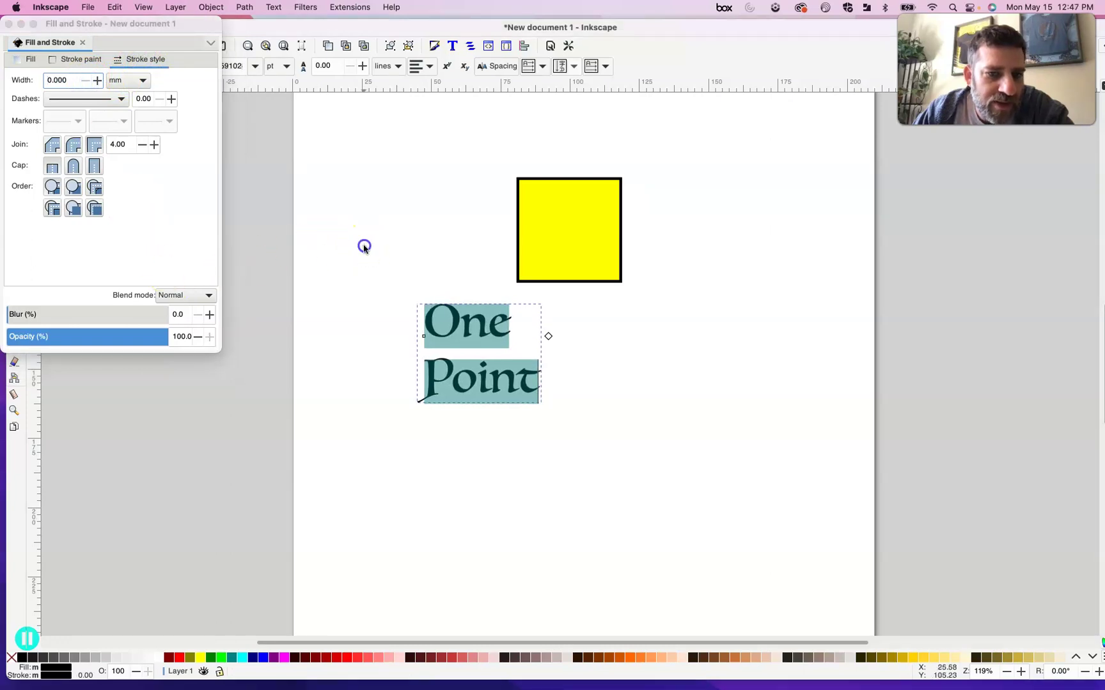
pyautogui.click(7, 24)
# Step: Move the text directly beneath the yellow square, to about X 2.85 in, Y 5.15 in
pyautogui.click(486, 330)
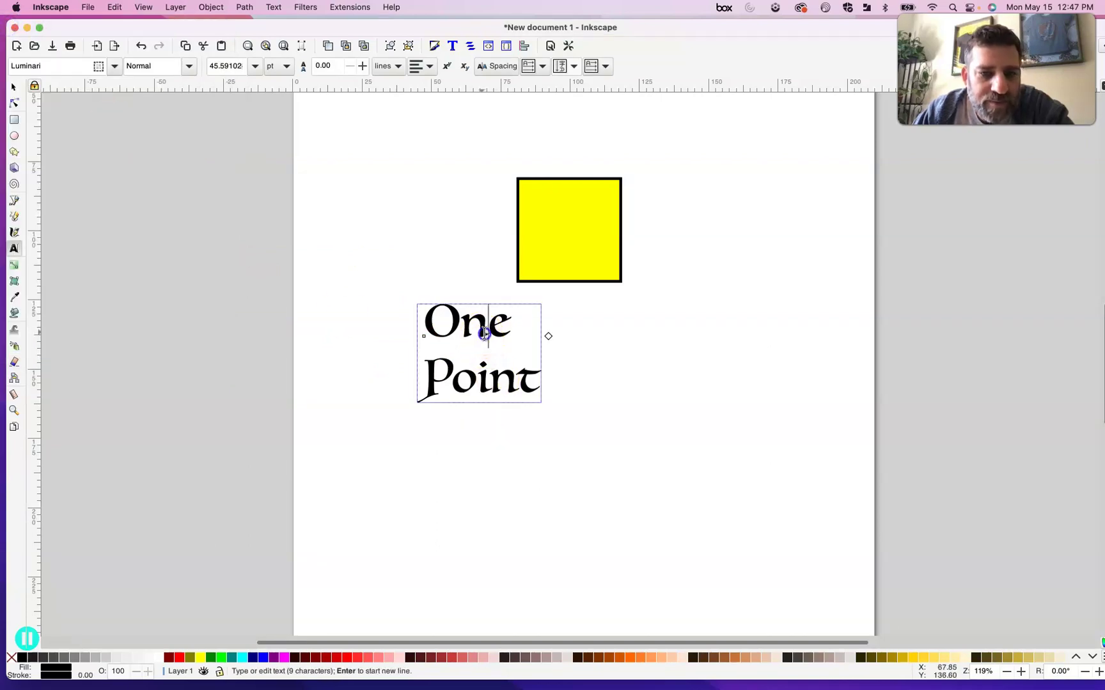
pyautogui.click(12, 87)
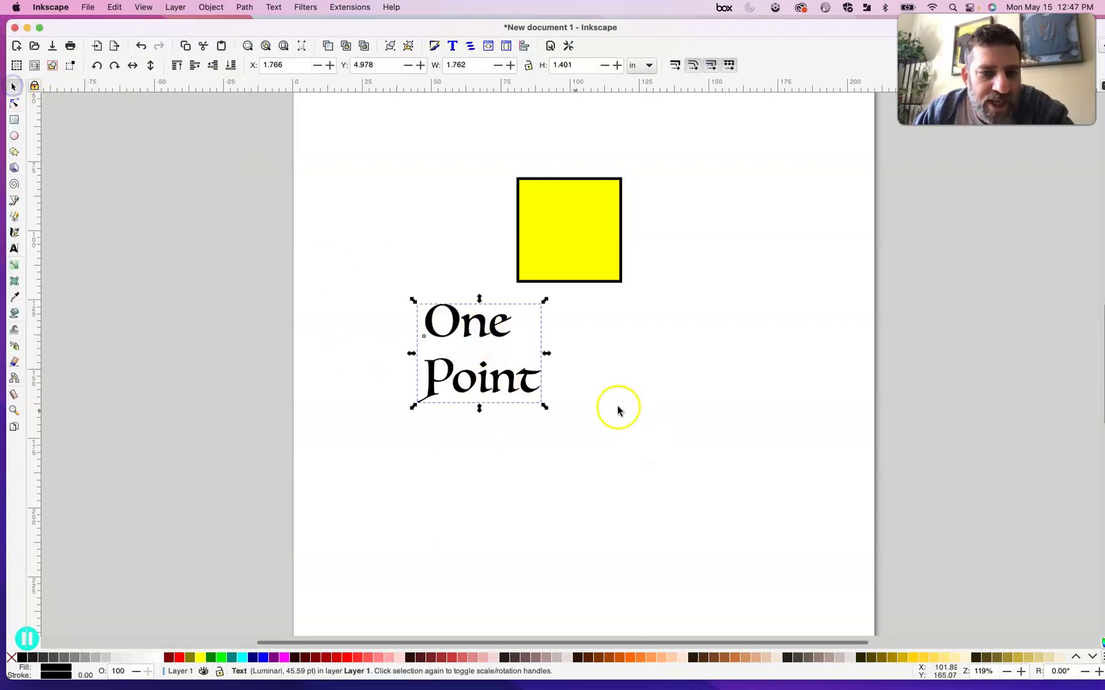
pyautogui.moveTo(489, 330); pyautogui.dragTo(567, 345)
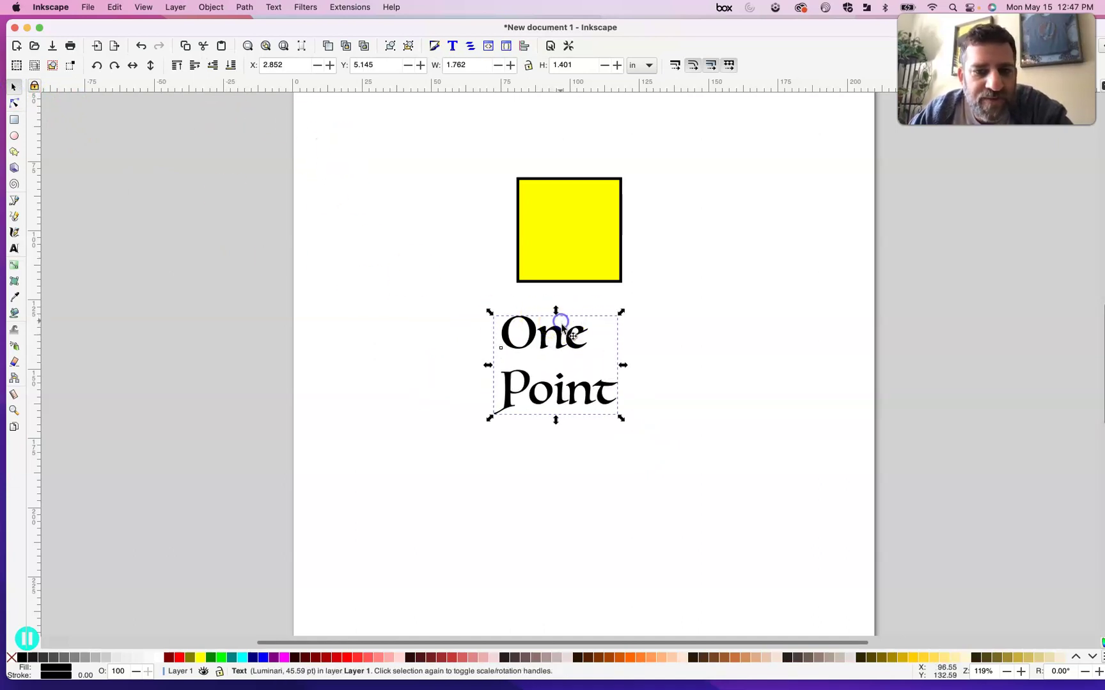
# Step: Try the Bradley Hand font on the whole "One Point" text and settle on Comic Sans MS
pyautogui.doubleClick(562, 333)
pyautogui.click(559, 333)
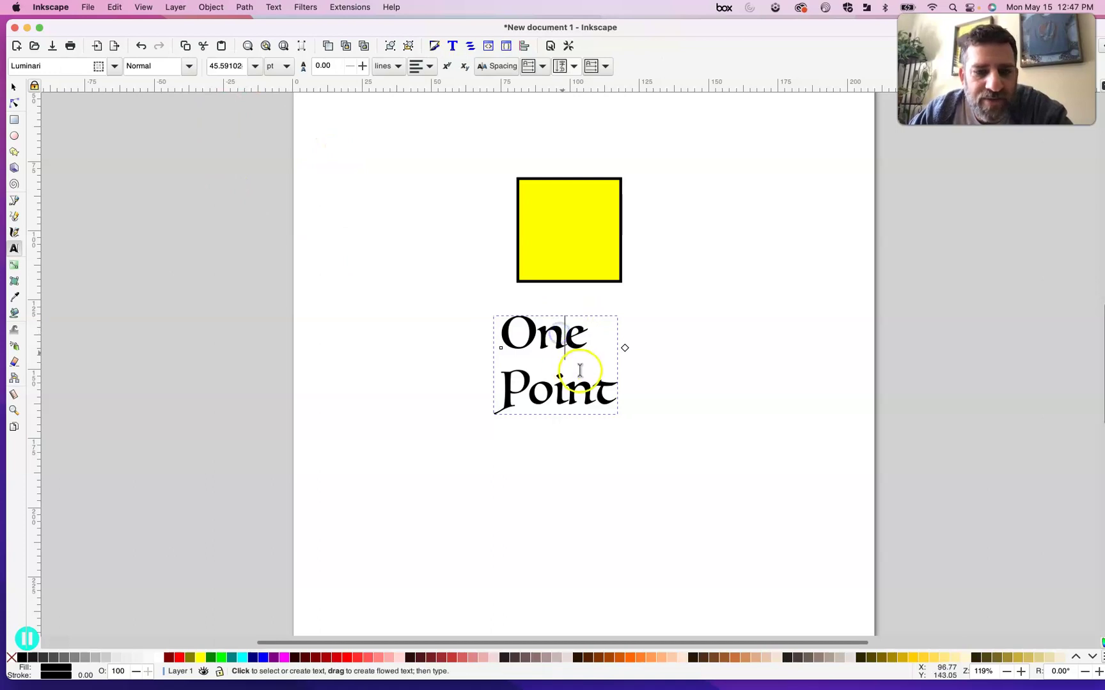
pyautogui.moveTo(608, 390); pyautogui.dragTo(496, 324)
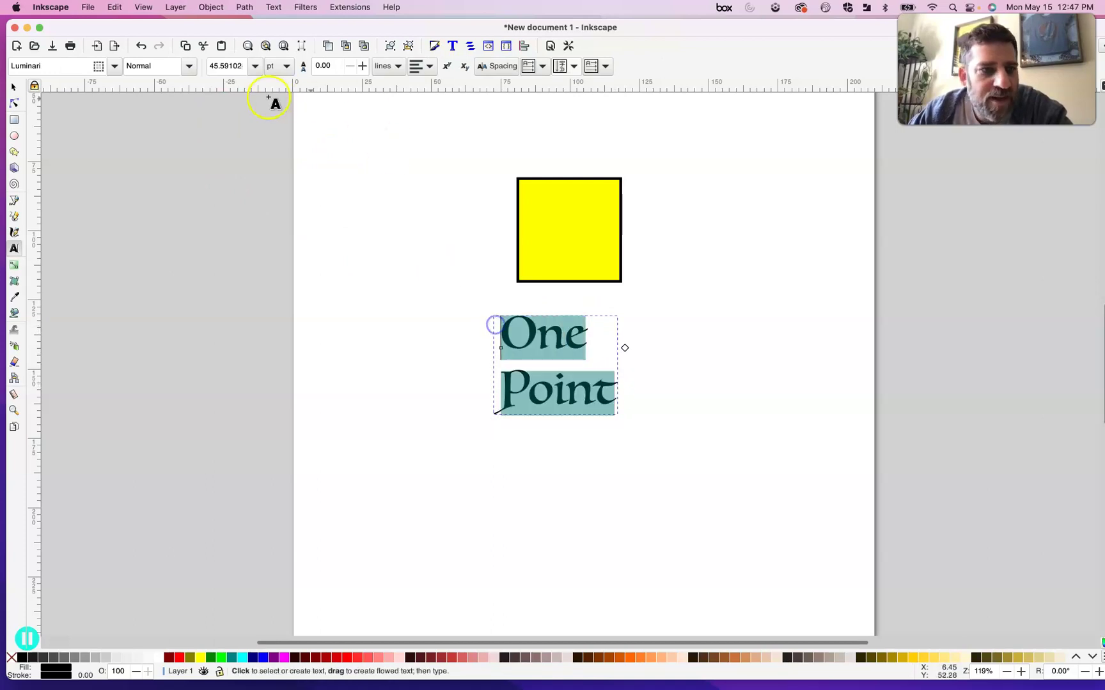
pyautogui.click(116, 65)
pyautogui.scroll(-10, 79, 99)
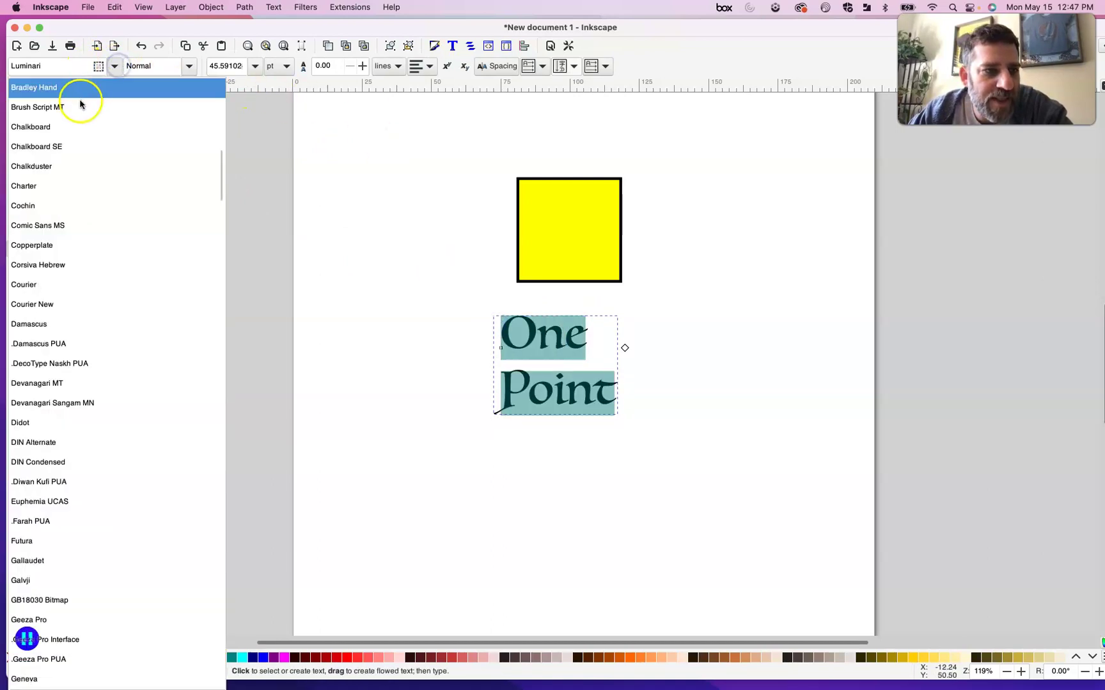
pyautogui.click(82, 90)
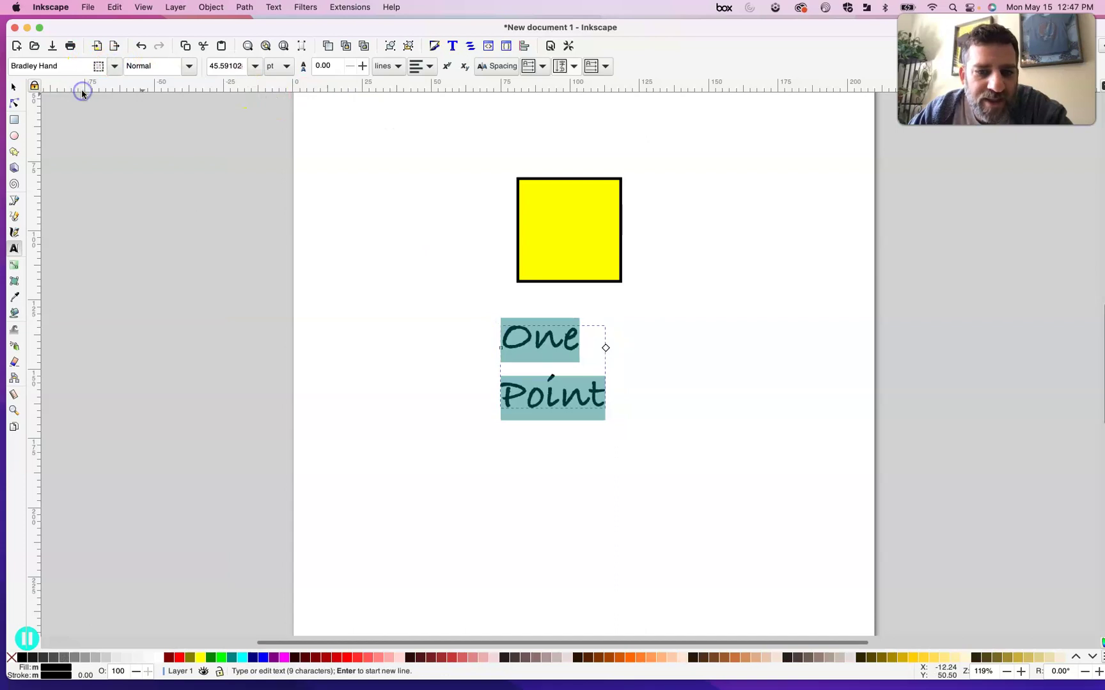
pyautogui.click(114, 65)
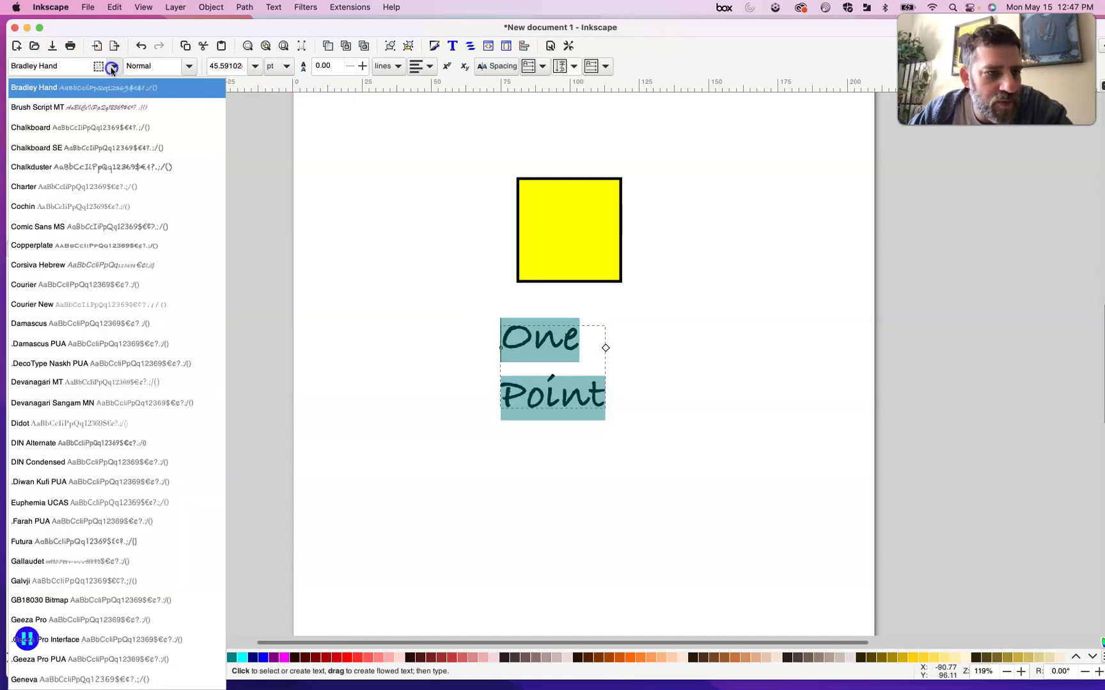
pyautogui.click(106, 224)
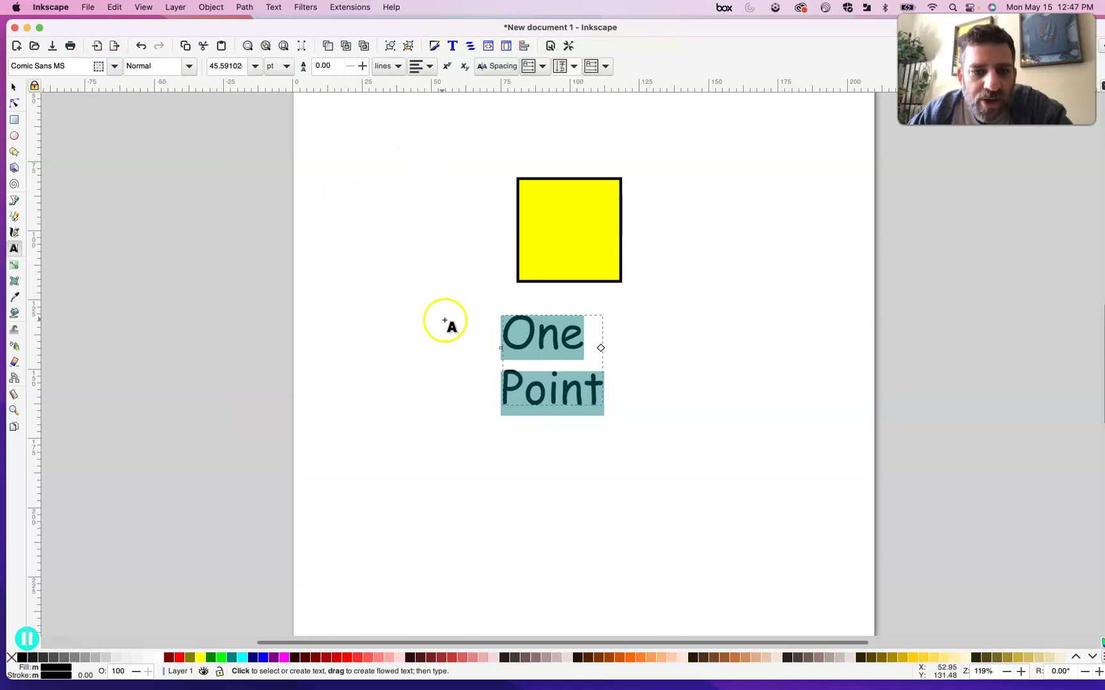
# Step: Center-align the two lines of the "One Point" text
pyautogui.click(568, 294)
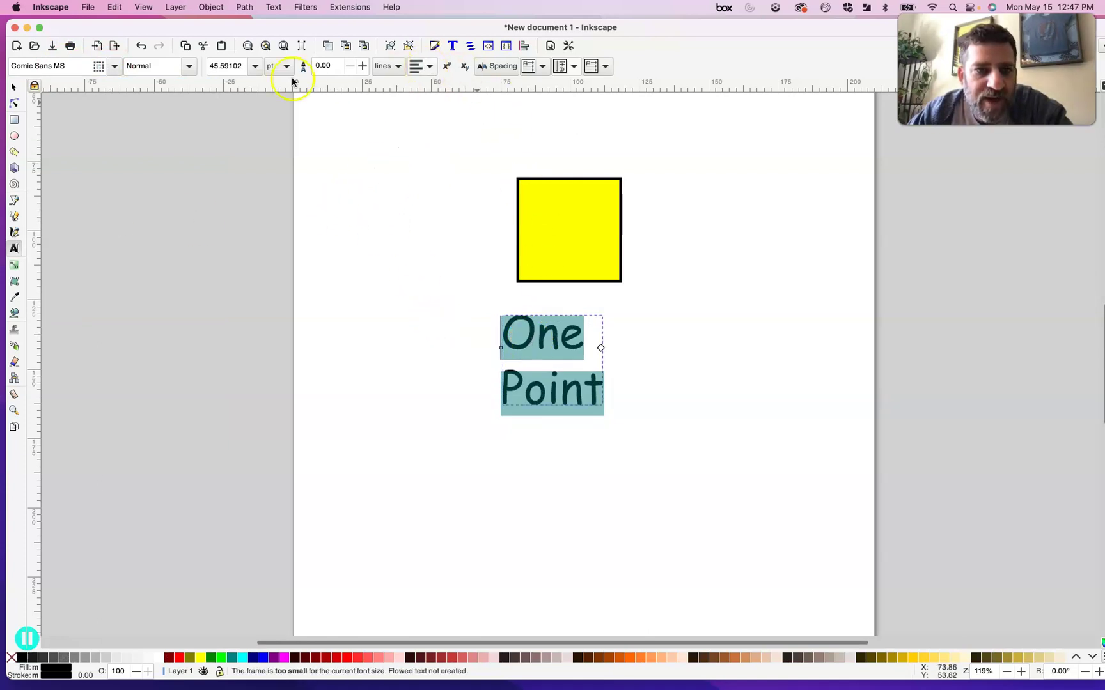
pyautogui.click(428, 67)
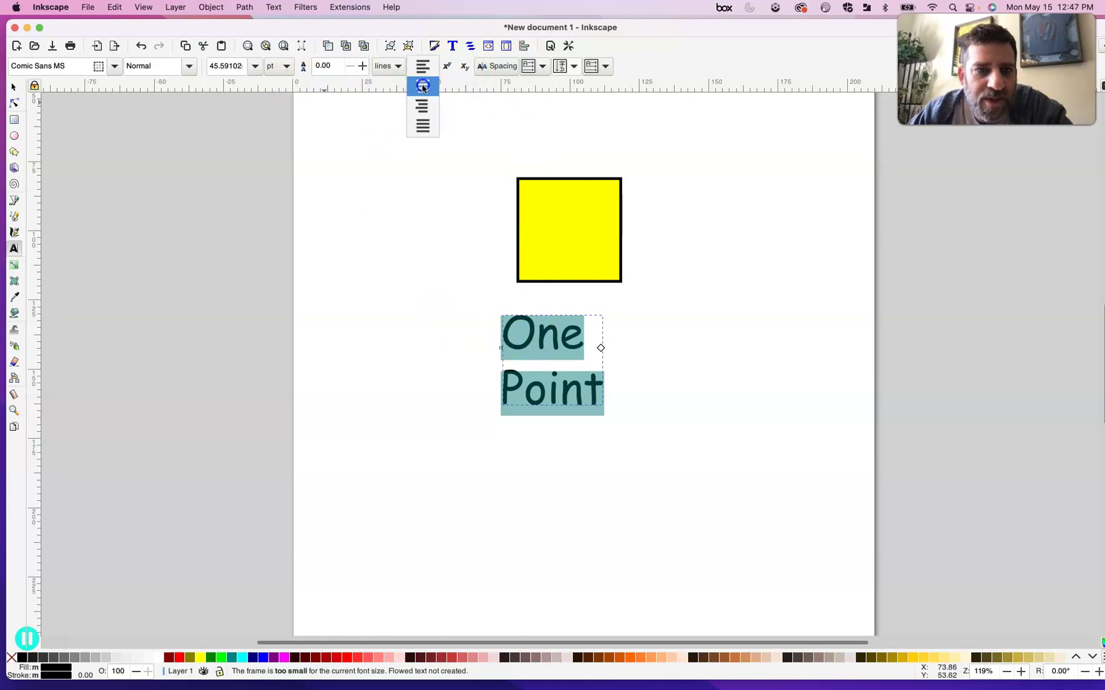
pyautogui.click(423, 87)
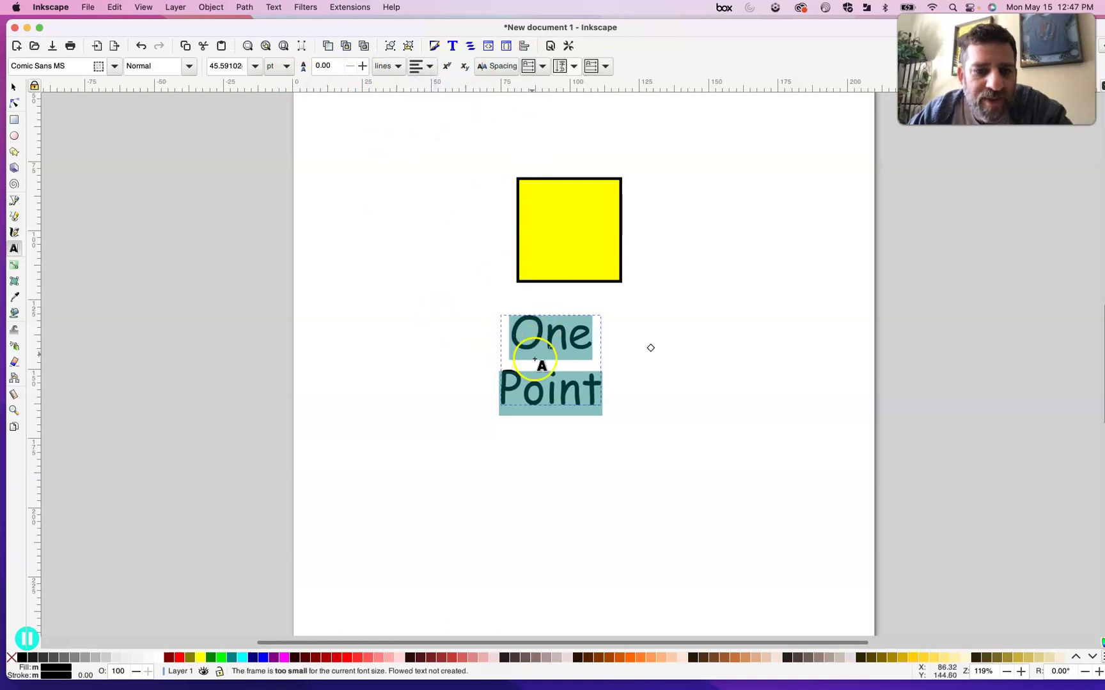
# Step: Try line spacings from 0.00 up to 2.10 lines on the "One Point" text and settle on 1.00
pyautogui.click(351, 67)
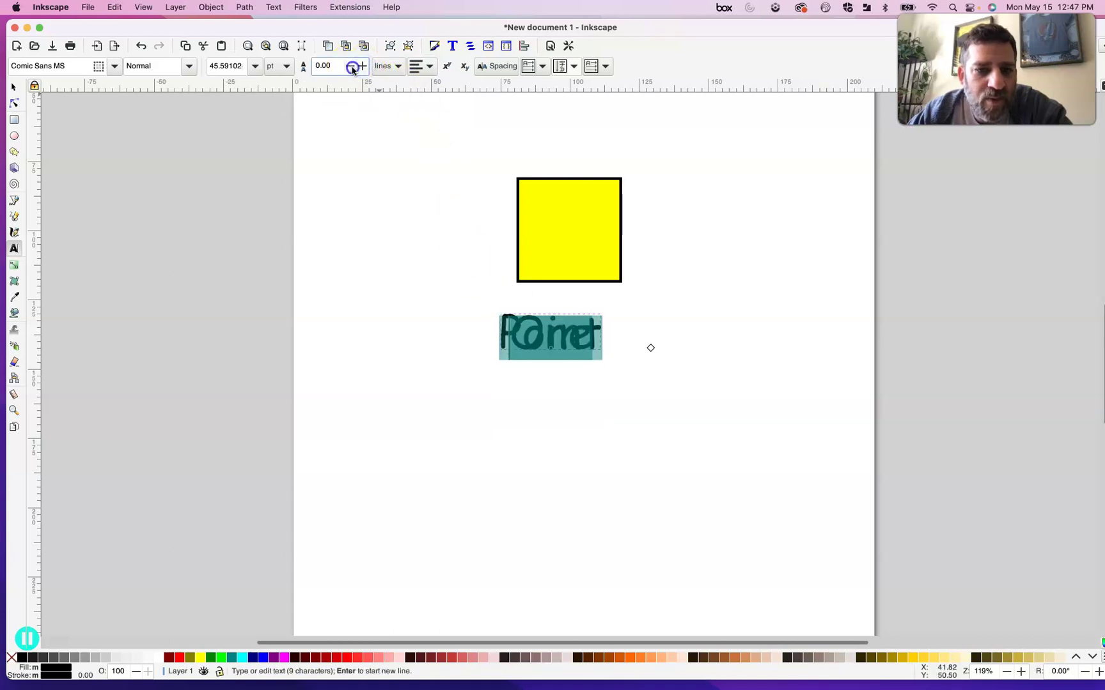
pyautogui.click(362, 66)
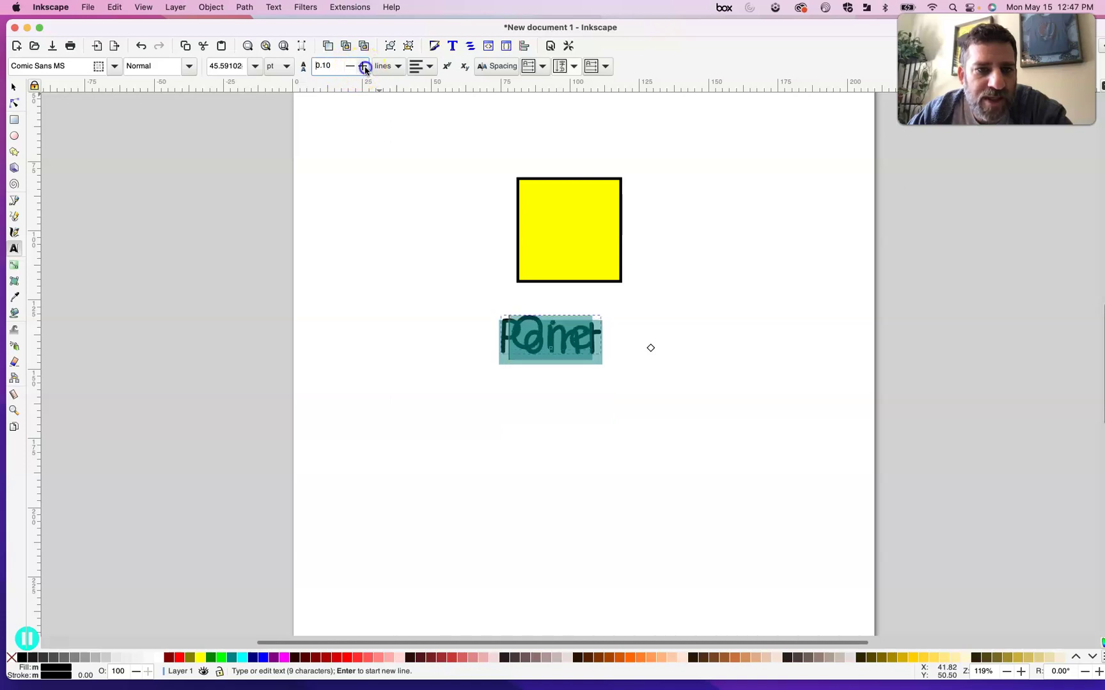
pyautogui.click(364, 67)
pyautogui.click(364, 67)
pyautogui.click(364, 67)
pyautogui.click(364, 67)
pyautogui.click(364, 67)
pyautogui.click(364, 67)
pyautogui.click(364, 68)
pyautogui.click(364, 67)
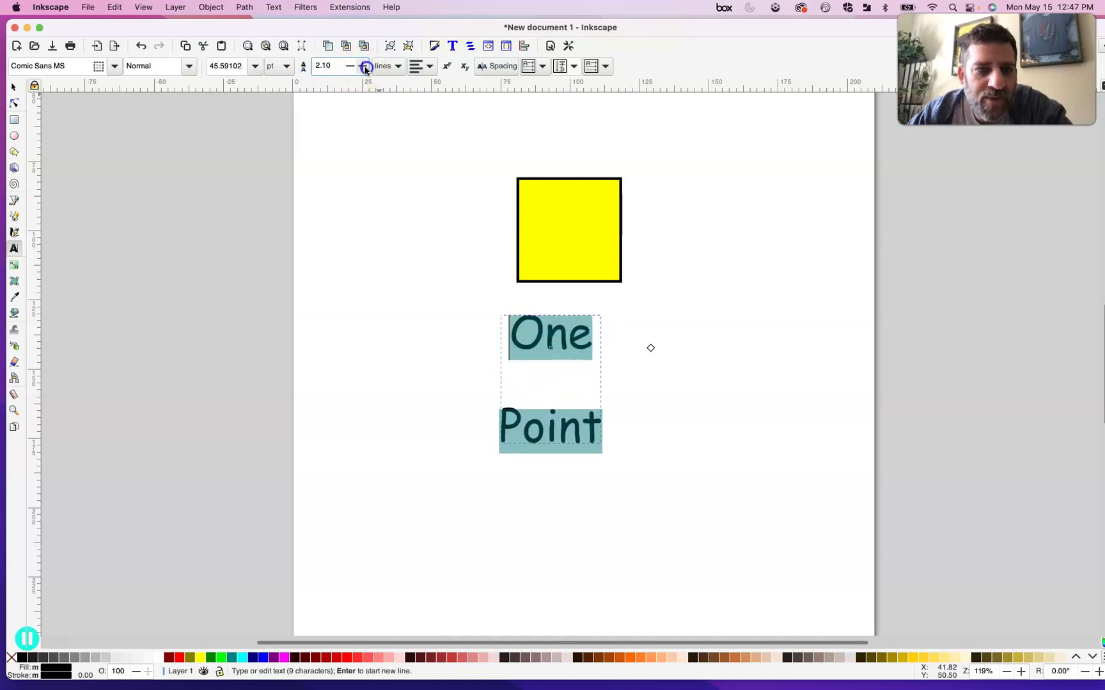
pyautogui.click(350, 66)
pyautogui.doubleClick(350, 66)
pyautogui.doubleClick(350, 66)
pyautogui.doubleClick(350, 66)
pyautogui.click(351, 66)
pyautogui.doubleClick(351, 66)
pyautogui.click(351, 67)
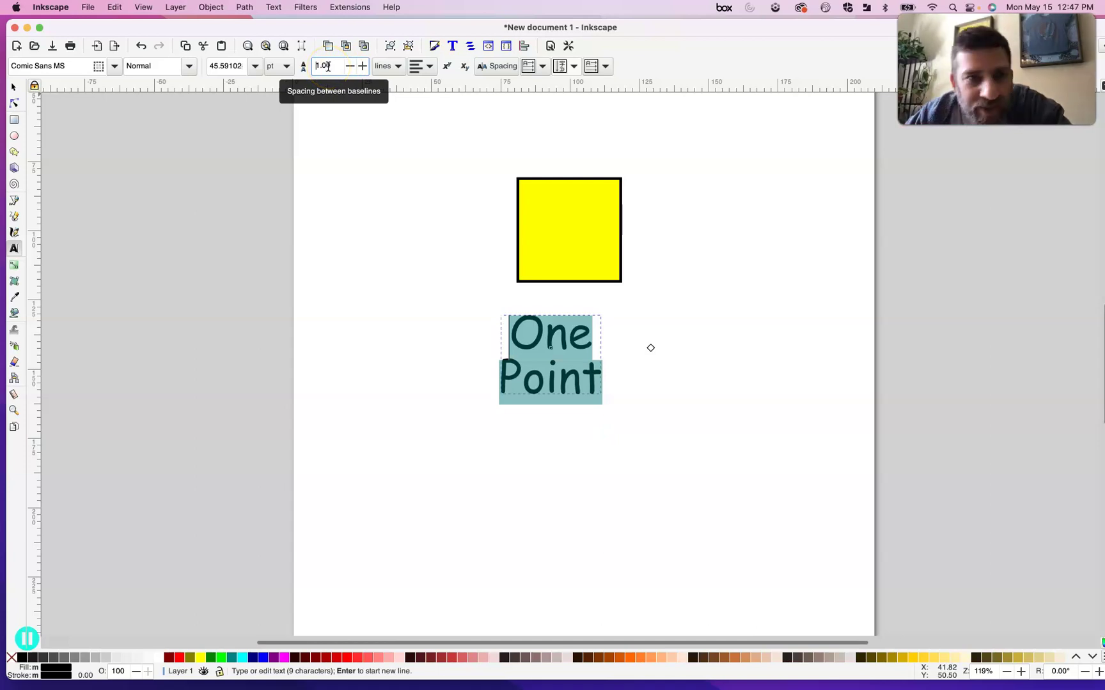
# Step: Switch the "One Point" line spacing unit to inches, try 0.53 in and settle on 0.63 in
pyautogui.click(397, 67)
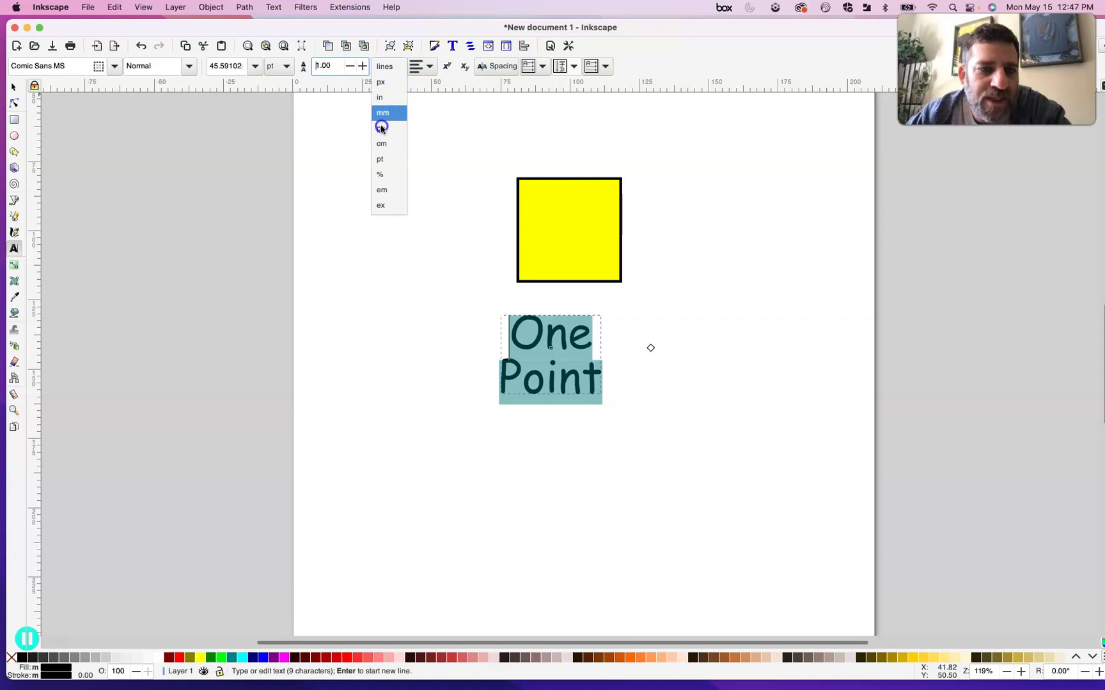
pyautogui.click(380, 97)
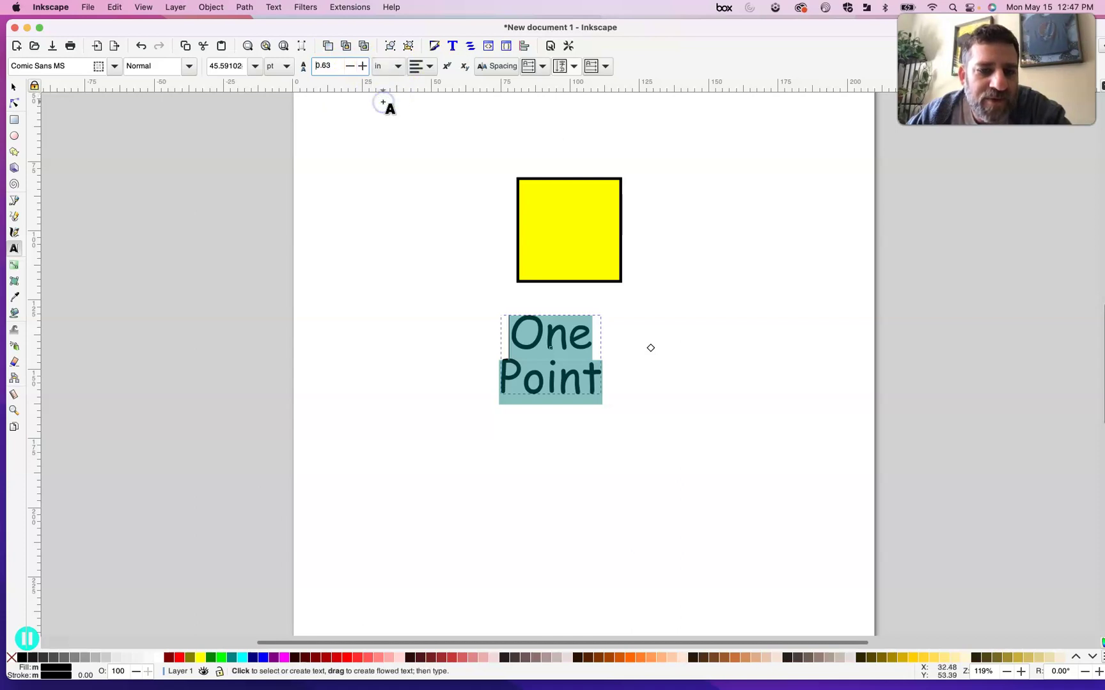
pyautogui.click(350, 66)
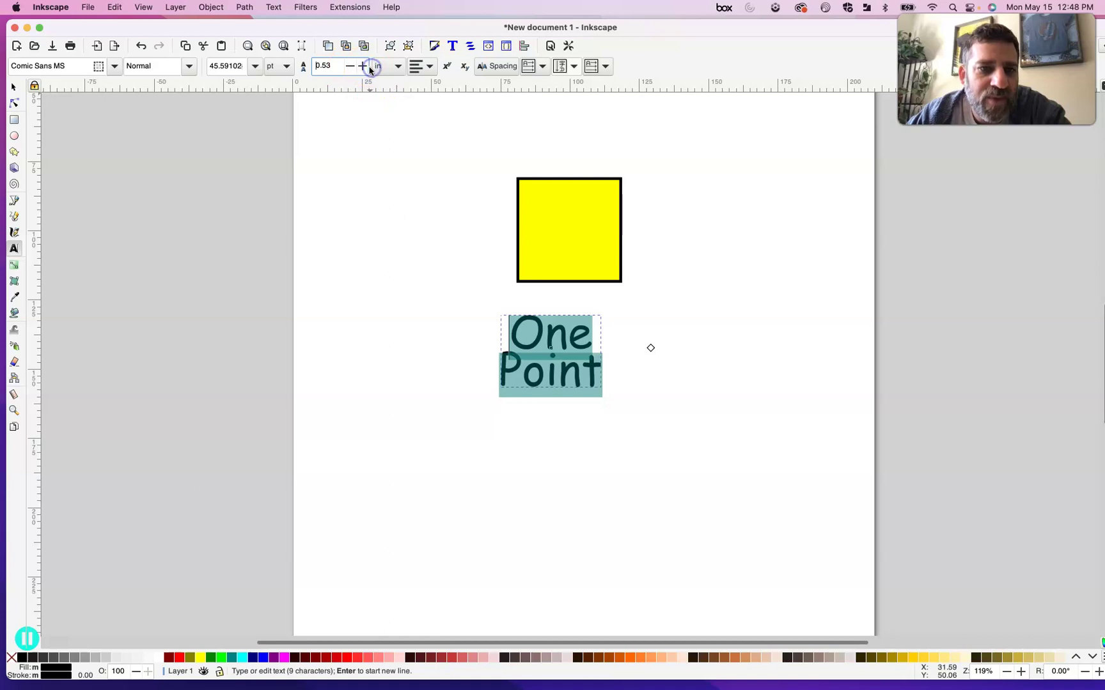
pyautogui.click(331, 218)
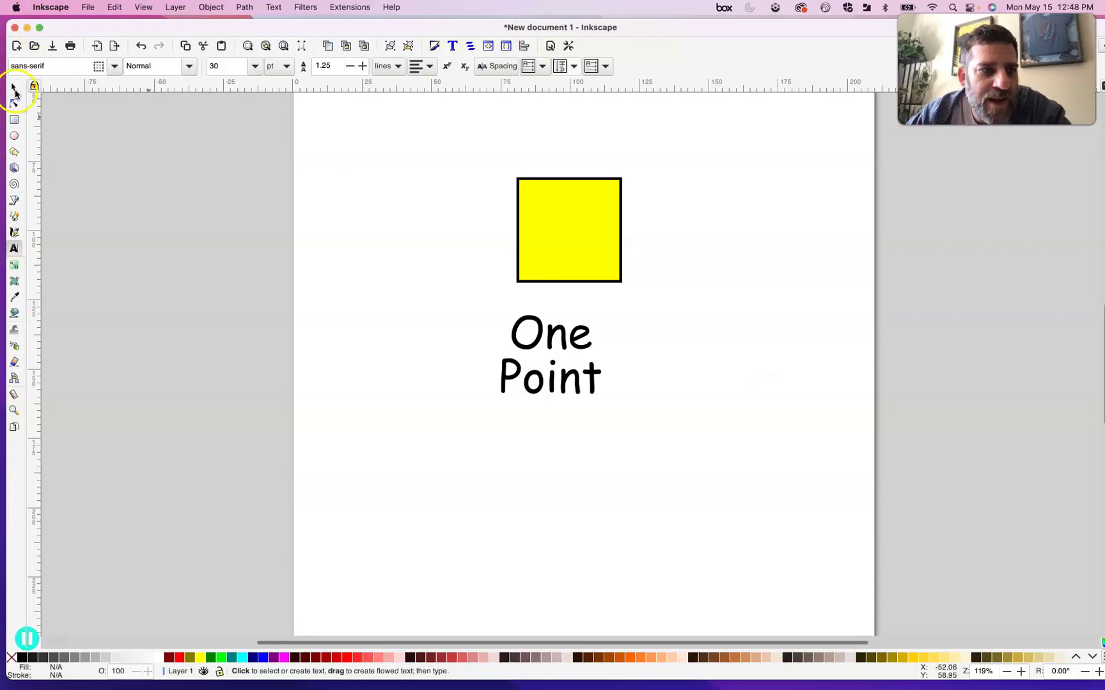
# Step: Move the "One Point" text onto the yellow square and scale it down to about 1.009 by 0.796 in
pyautogui.click(13, 87)
pyautogui.moveTo(539, 345); pyautogui.dragTo(562, 213)
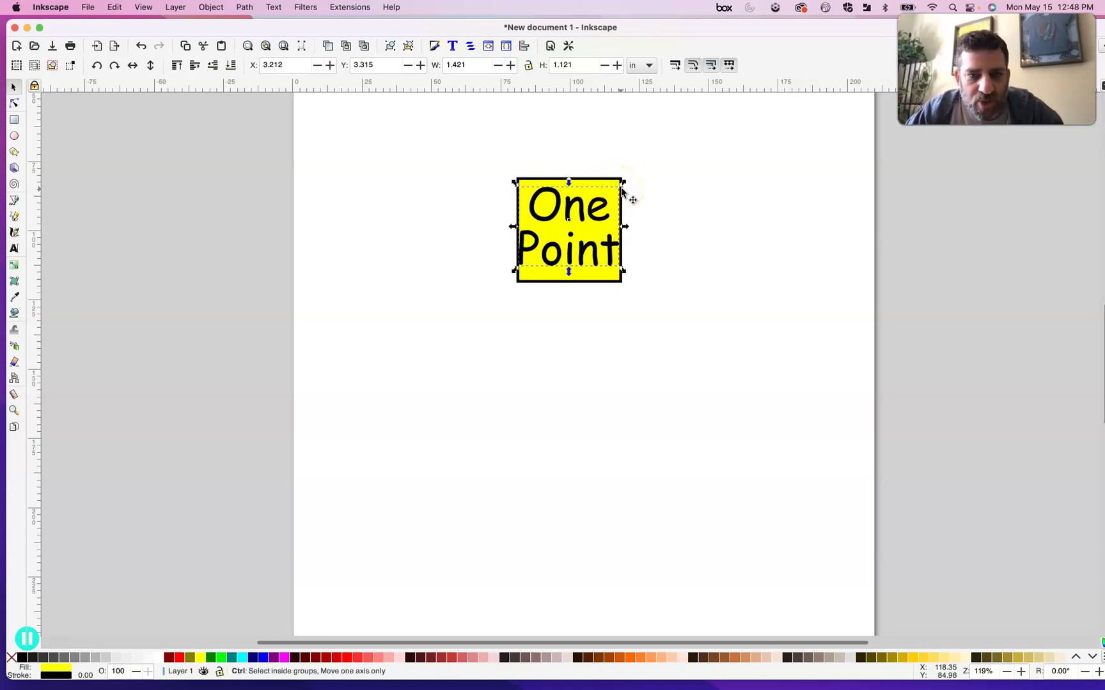
pyautogui.moveTo(623, 186); pyautogui.dragTo(588, 220)
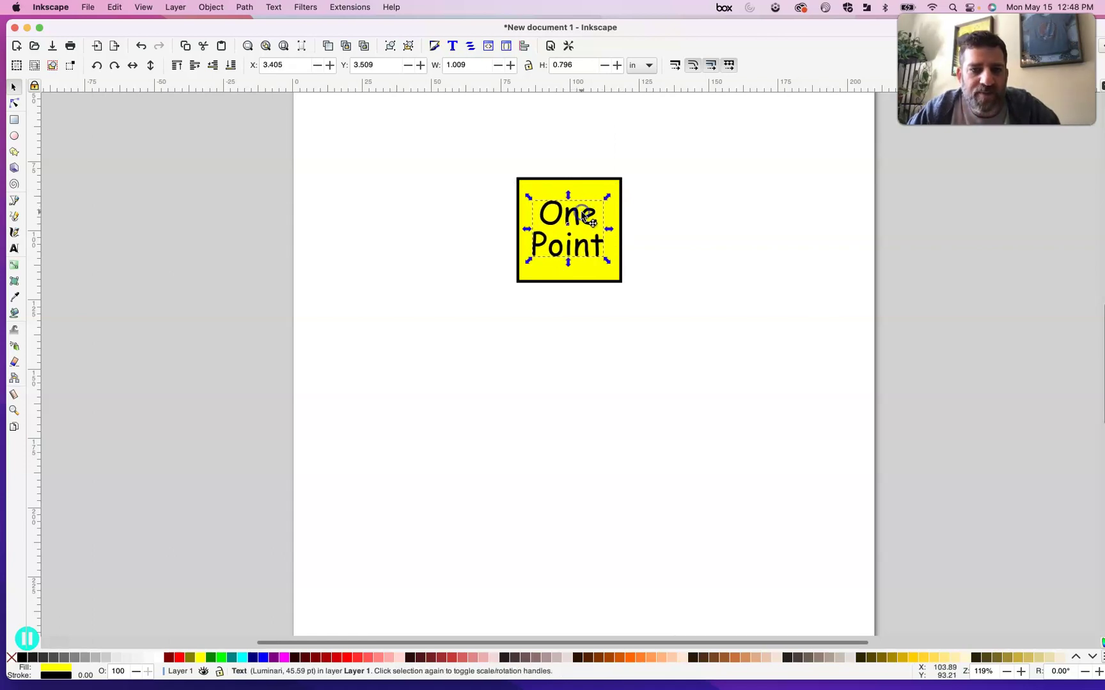
# Step: Practise selecting the yellow square and its text together with a selection box around both, and deselect them
pyautogui.click(484, 174)
pyautogui.moveTo(484, 153); pyautogui.dragTo(670, 320)
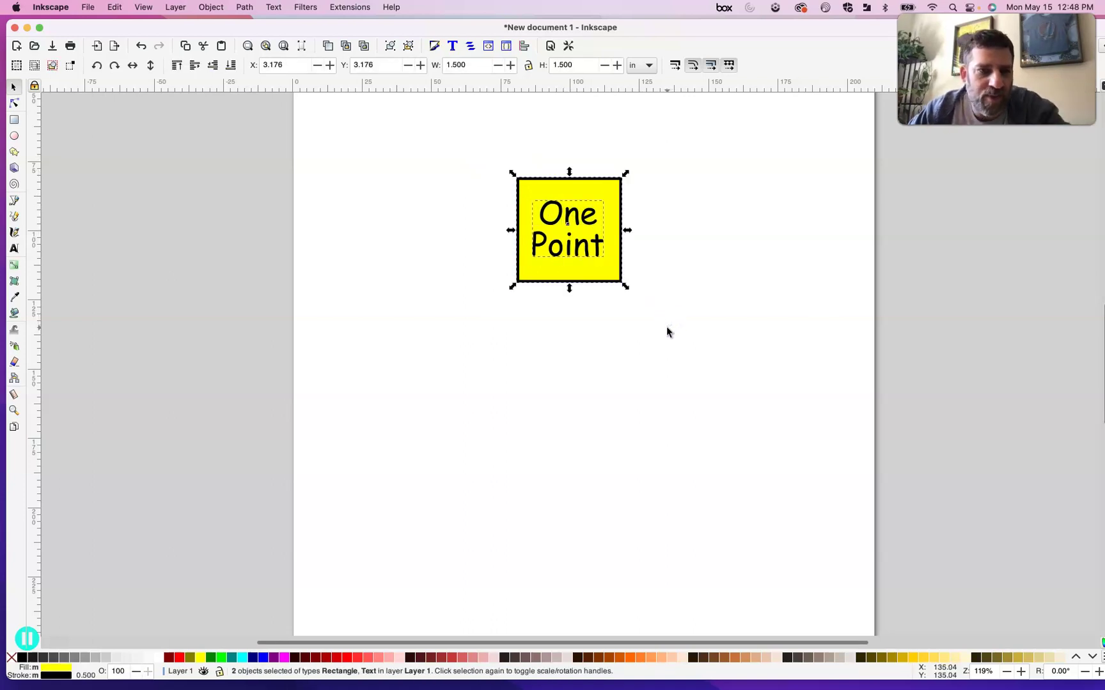
pyautogui.click(444, 126)
pyautogui.moveTo(444, 126); pyautogui.dragTo(705, 324)
pyautogui.click(339, 281)
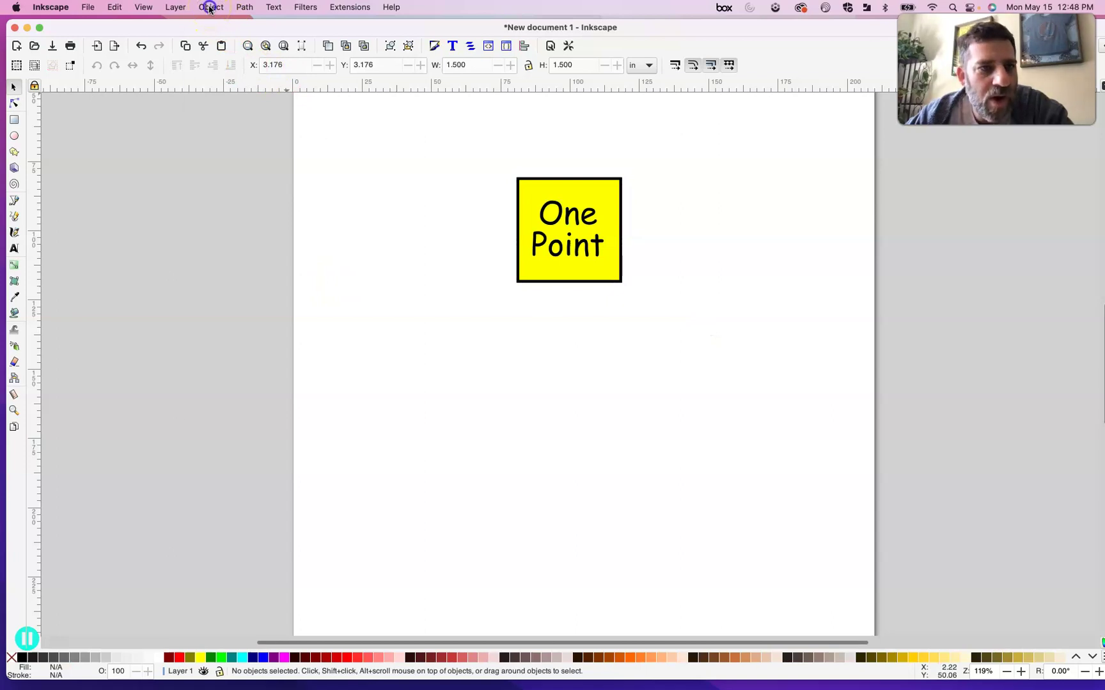
# Step: Center the "One Point" text horizontally and vertically on the yellow square with Align and Distribute
pyautogui.click(210, 8)
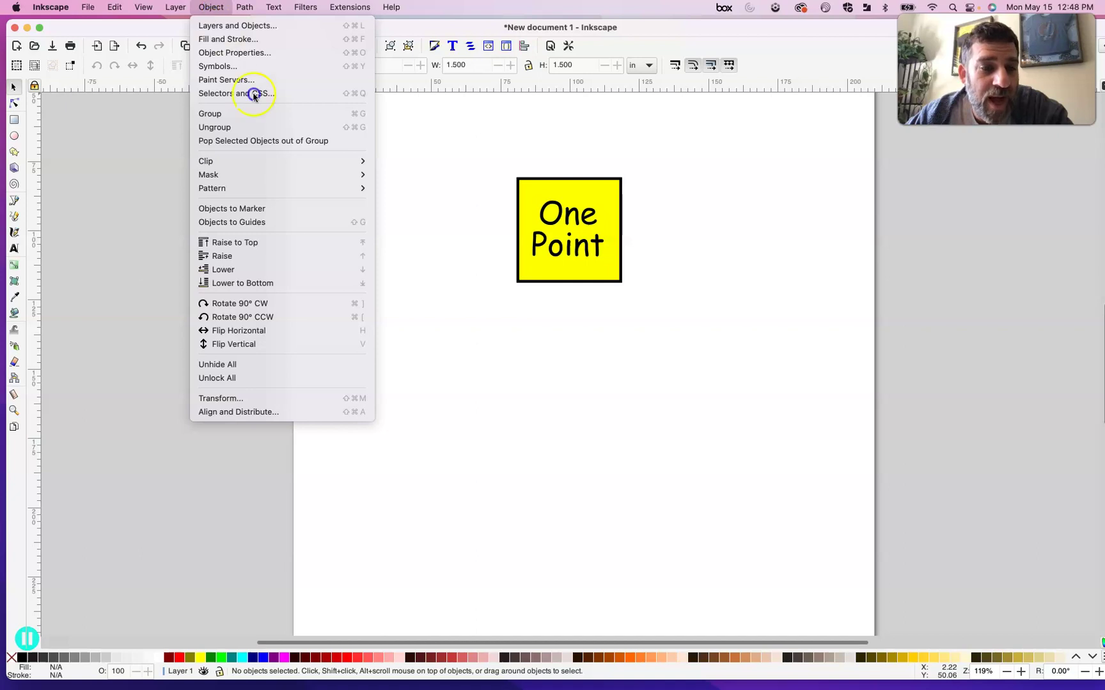
pyautogui.click(314, 415)
pyautogui.click(210, 7)
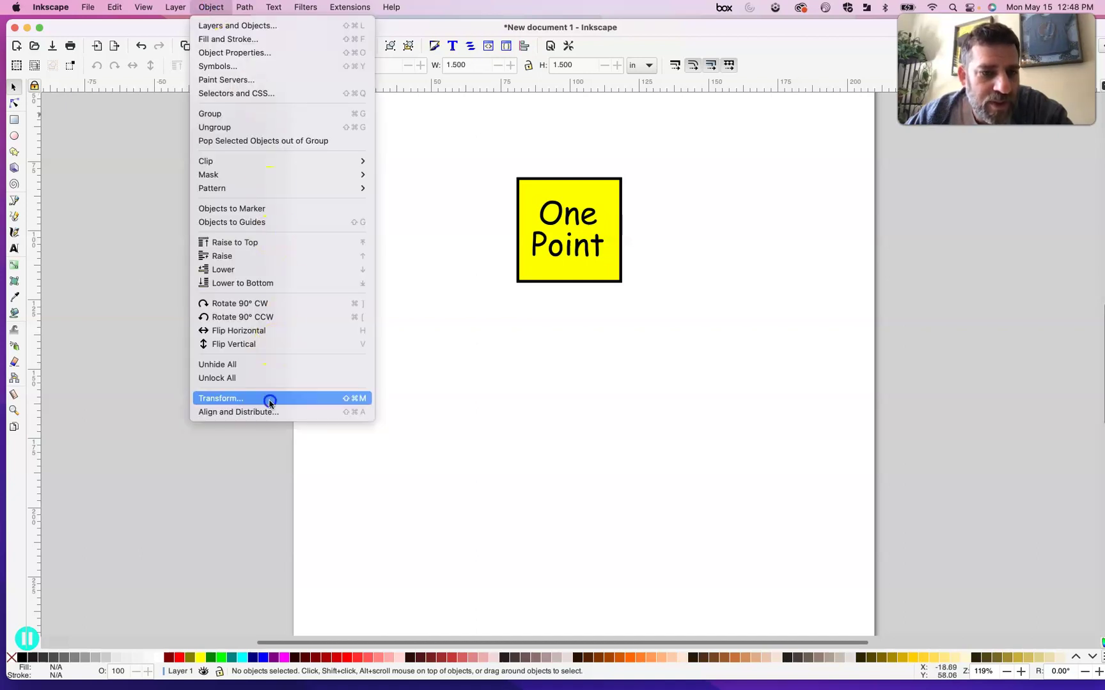
pyautogui.click(269, 411)
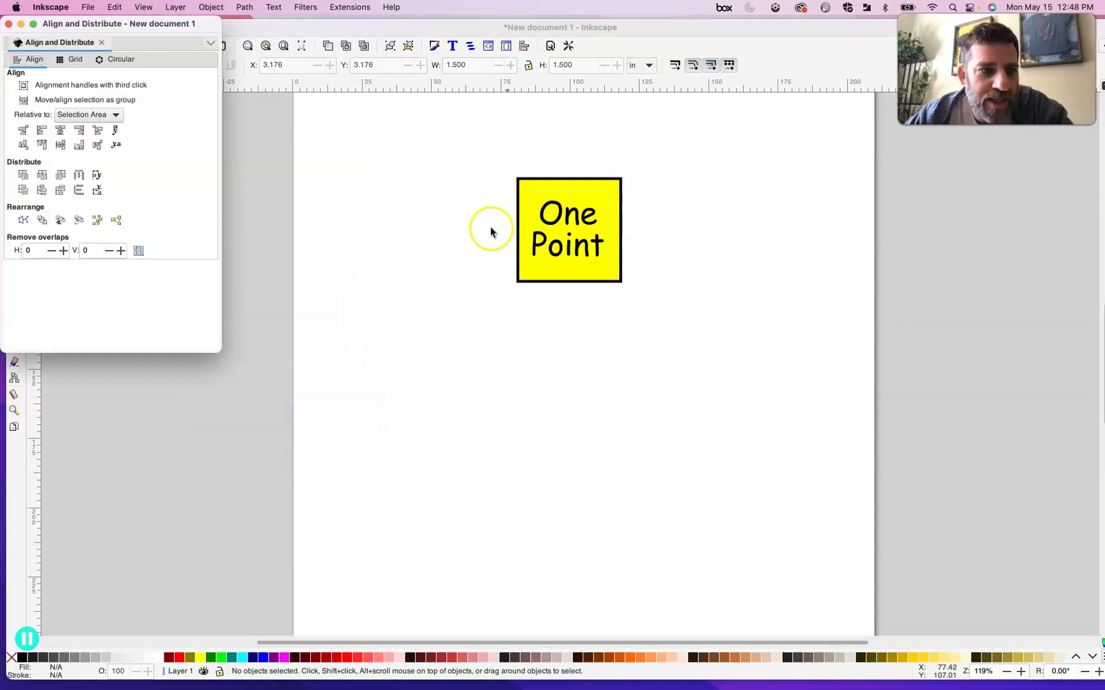
pyautogui.click(501, 170)
pyautogui.moveTo(658, 155); pyautogui.dragTo(481, 317)
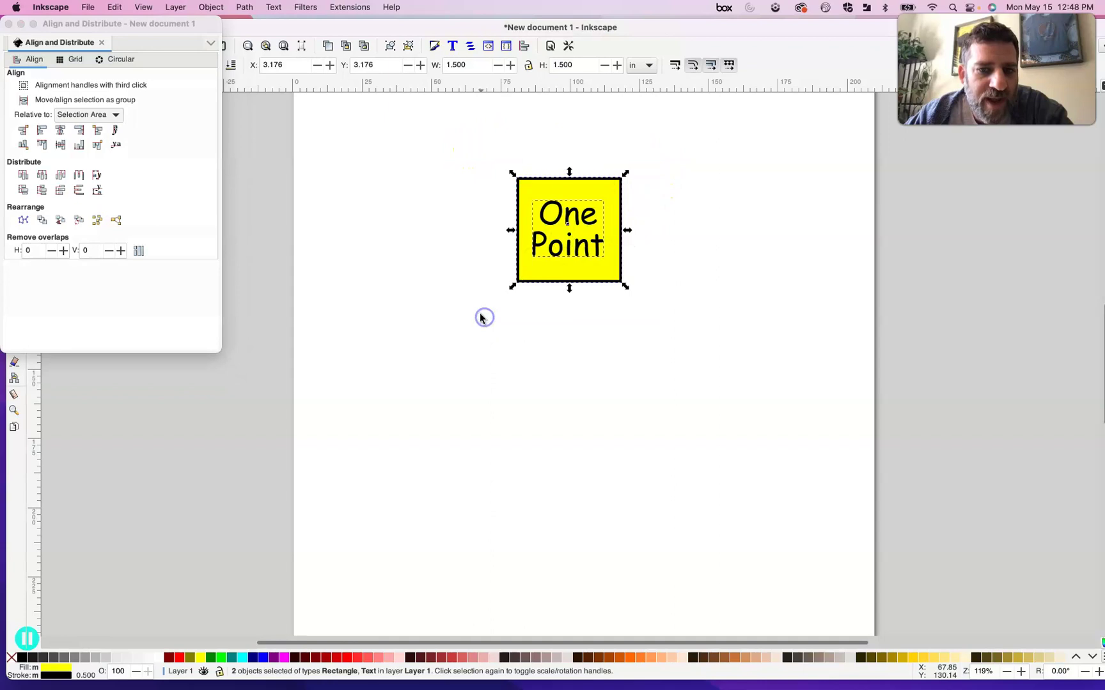
pyautogui.click(62, 131)
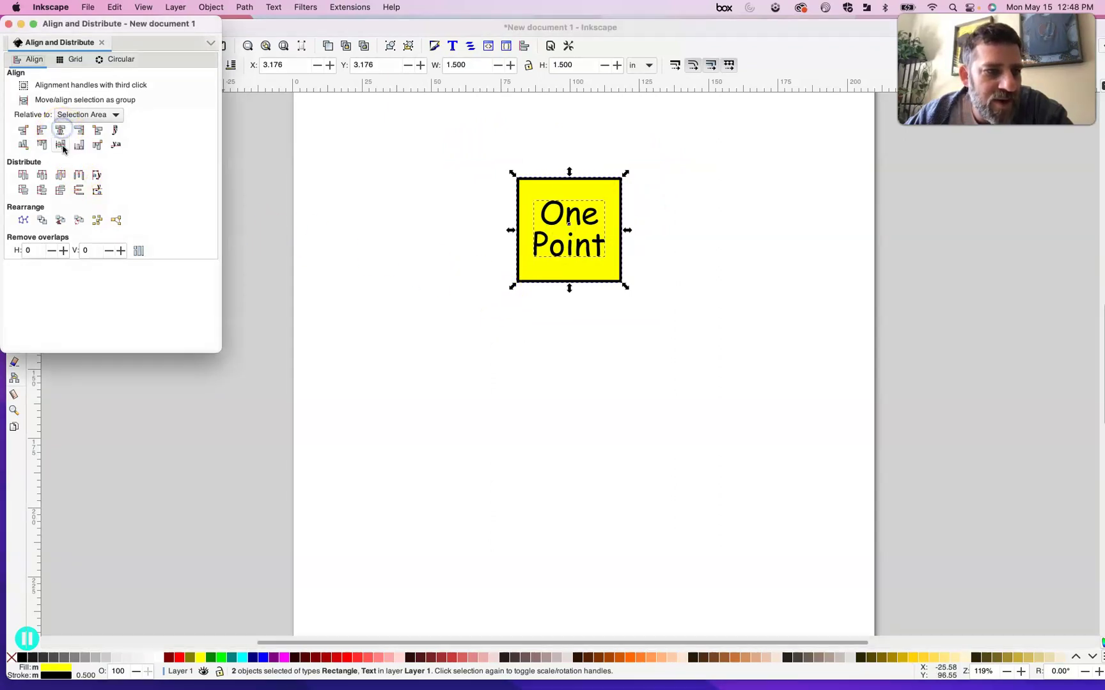
pyautogui.click(61, 146)
pyautogui.click(451, 250)
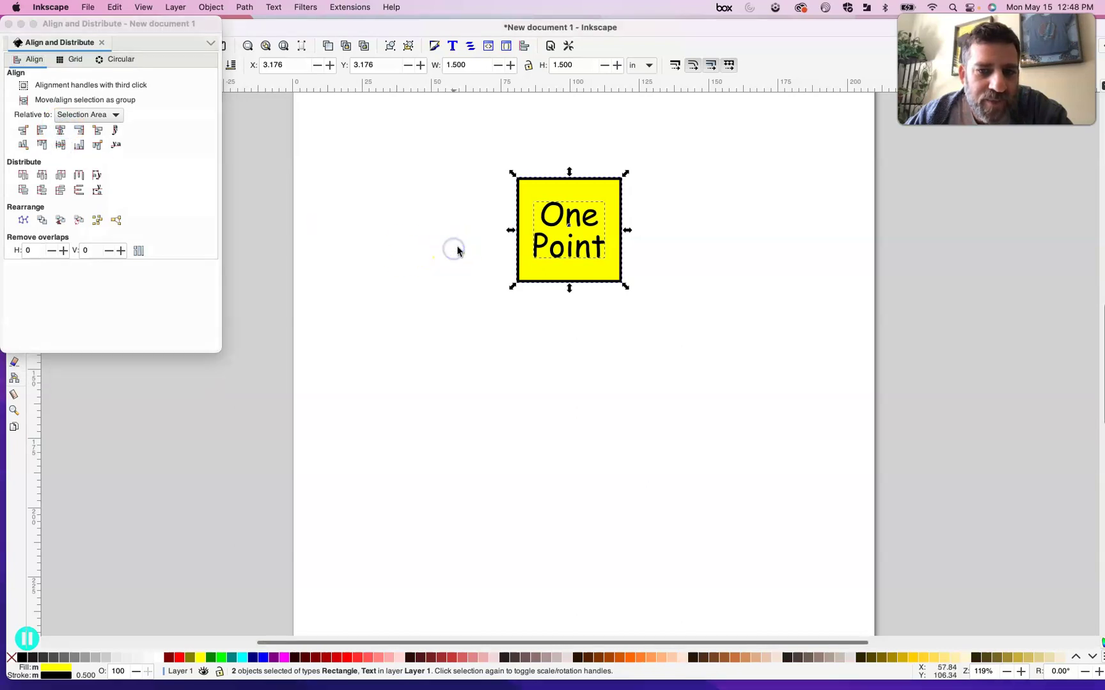
# Step: Practise selection boxes that enclose only part of the square, only the text, and both objects completely
pyautogui.moveTo(690, 187); pyautogui.dragTo(501, 311)
pyautogui.moveTo(713, 178); pyautogui.dragTo(631, 297)
pyautogui.moveTo(693, 218); pyautogui.dragTo(518, 280)
pyautogui.moveTo(702, 193); pyautogui.dragTo(587, 306)
pyautogui.moveTo(658, 204); pyautogui.dragTo(493, 318)
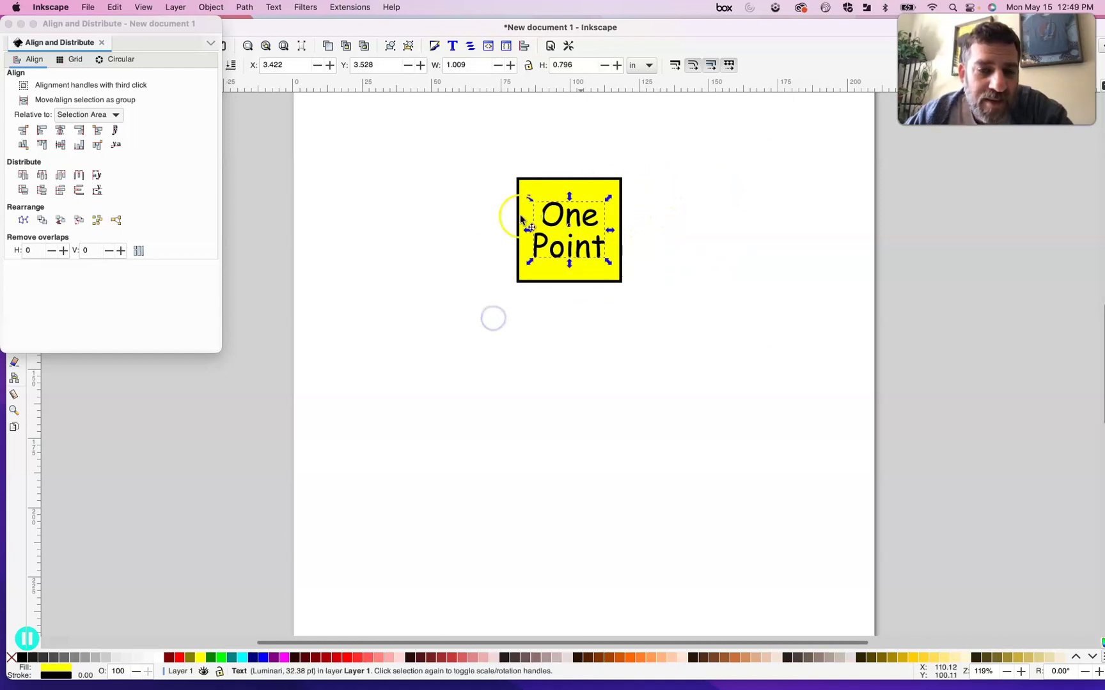
pyautogui.moveTo(688, 147); pyautogui.dragTo(476, 356)
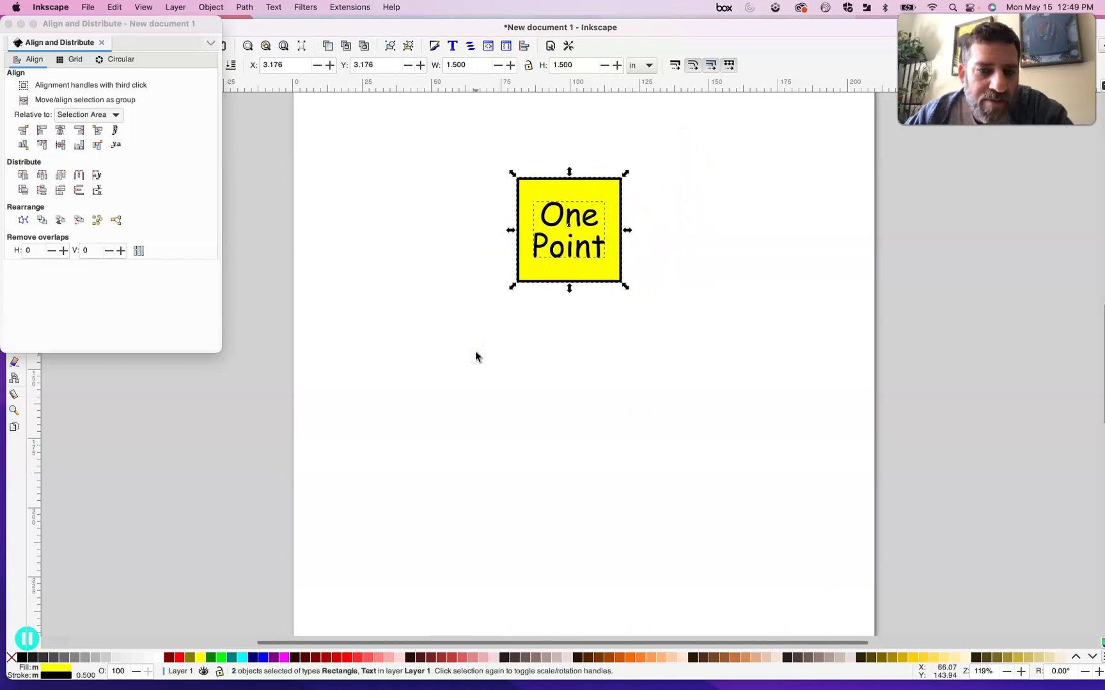
pyautogui.click(481, 349)
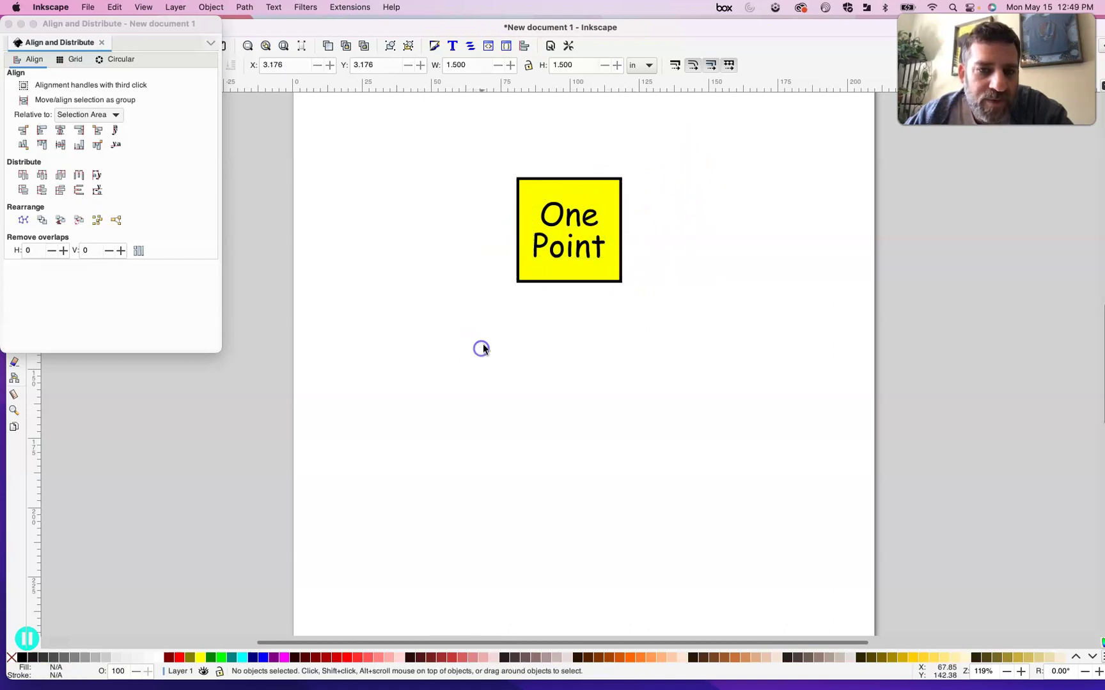
pyautogui.click(543, 183)
pyautogui.click(644, 165)
pyautogui.click(609, 204)
# Step: Copy the yellow square with its text and place the duplicate to its right at about X 4.899, Y 3.183 in
pyautogui.moveTo(665, 153); pyautogui.dragTo(466, 331)
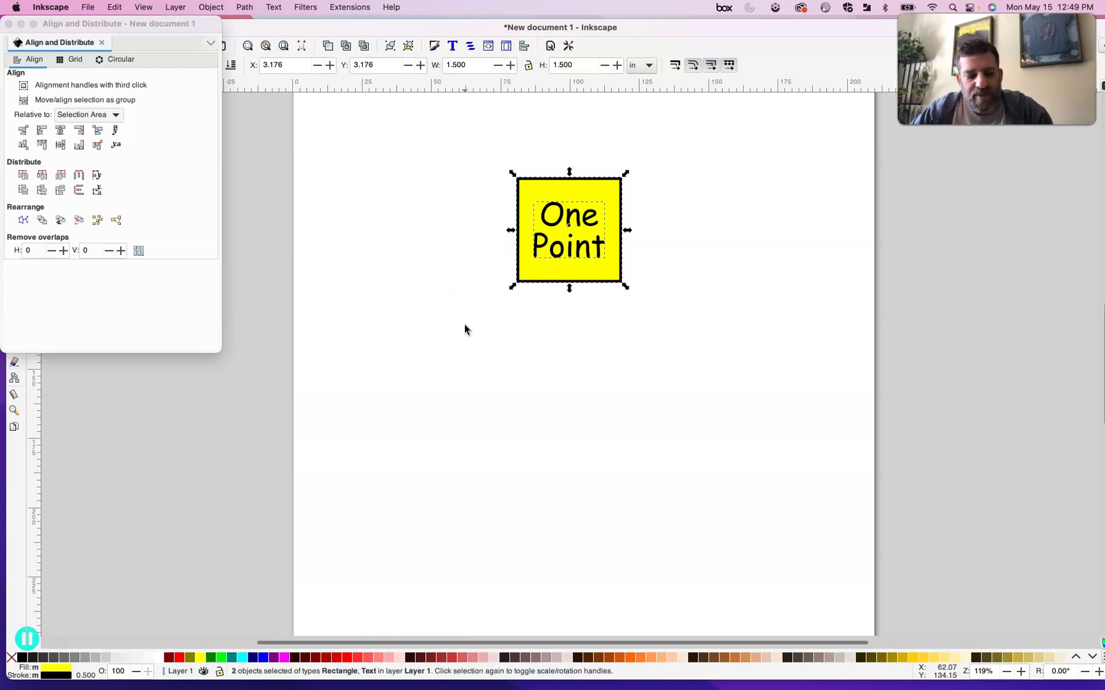
pyautogui.press('super+v')
pyautogui.moveTo(477, 328); pyautogui.dragTo(697, 226)
pyautogui.click(697, 226)
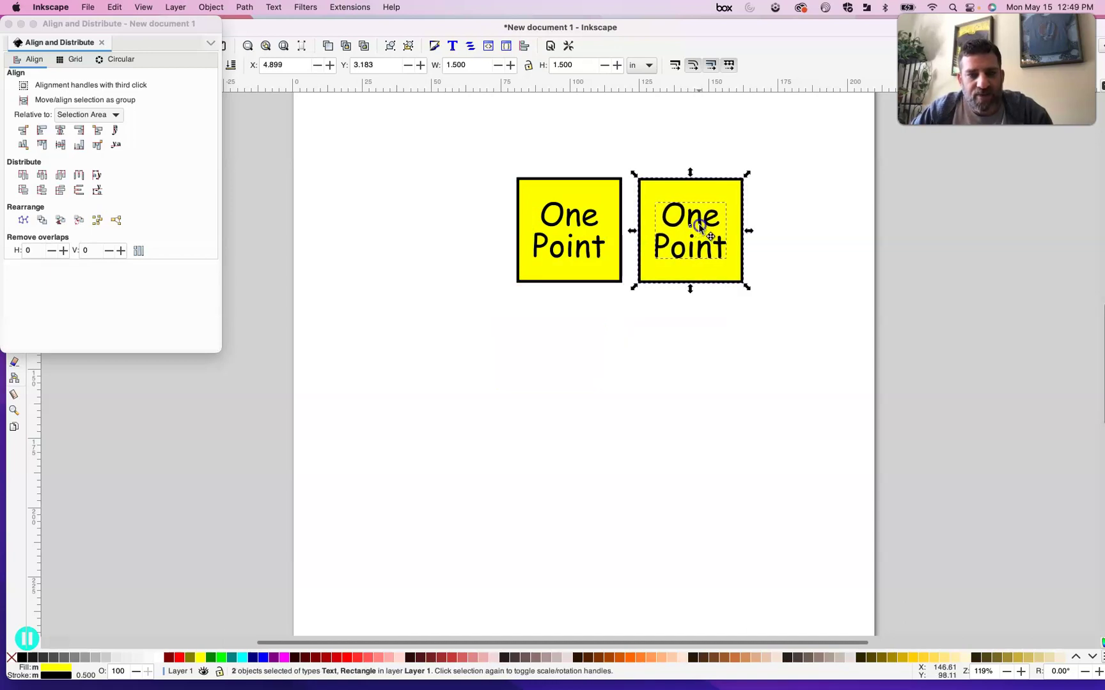
# Step: Change the text on the duplicated square to "Two Points"
pyautogui.doubleClick(696, 226)
pyautogui.write('Two')
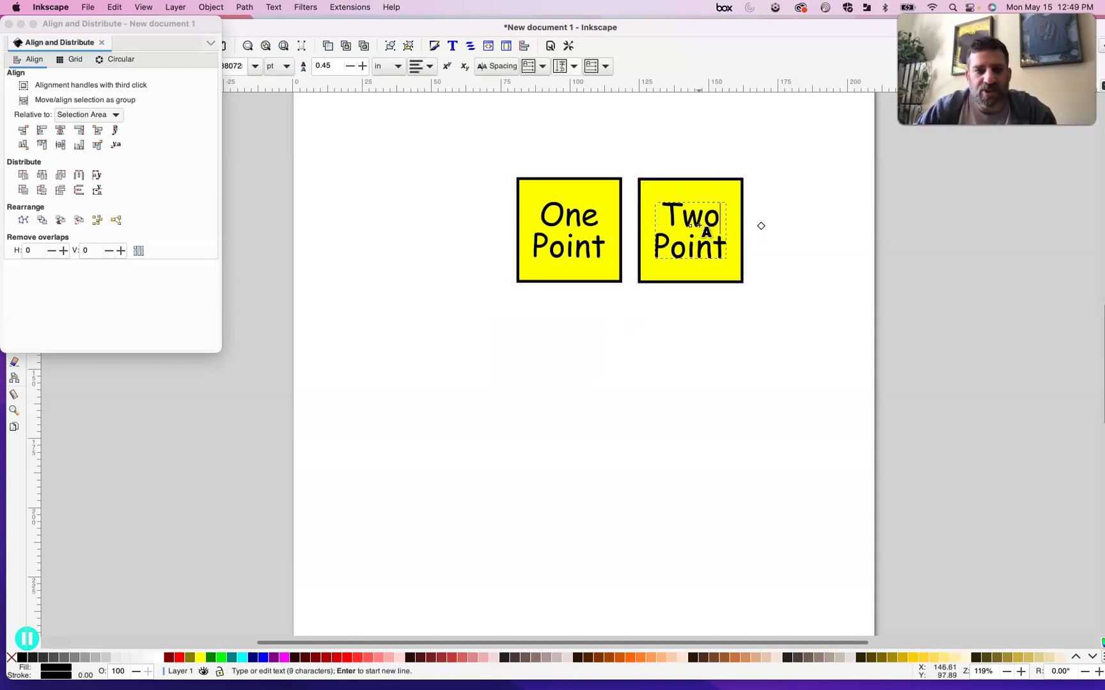
pyautogui.write('s')
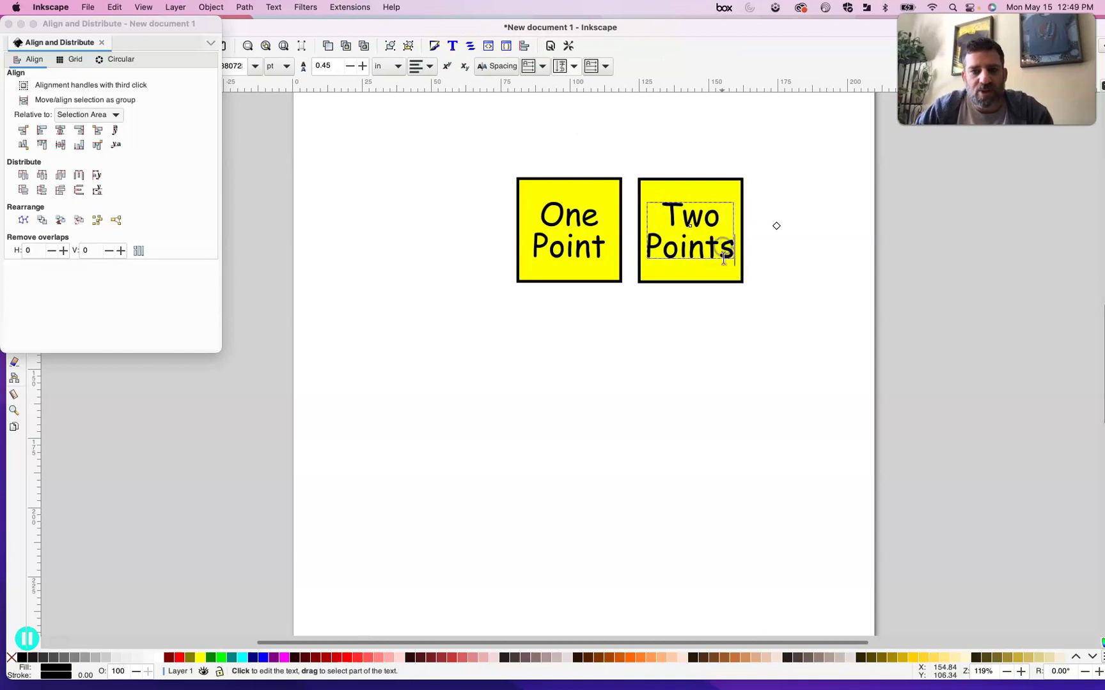
pyautogui.click(781, 248)
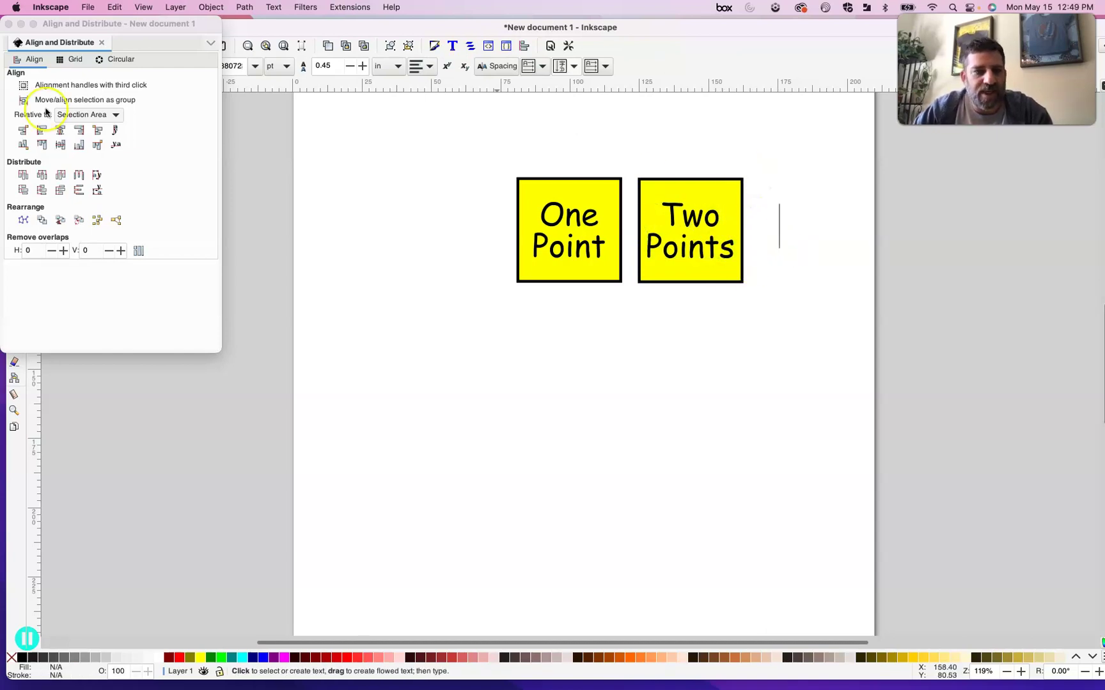
# Step: Close Align and Distribute and place a copy of the "Two Points" square with its text to its right
pyautogui.click(8, 24)
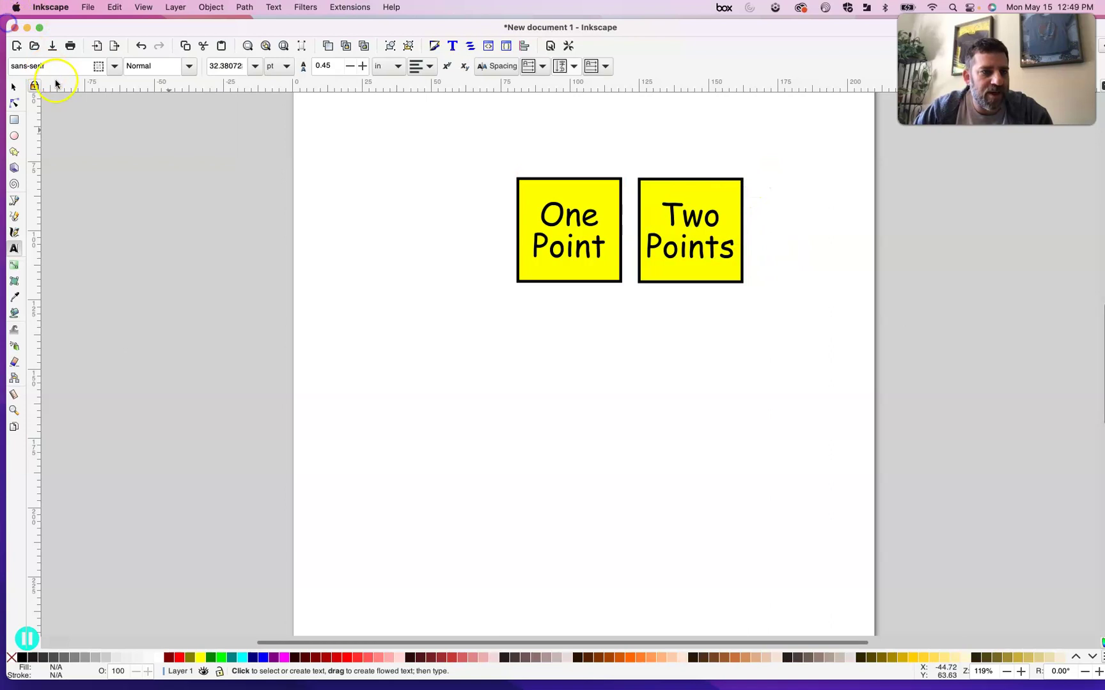
pyautogui.click(15, 86)
pyautogui.moveTo(635, 312); pyautogui.dragTo(616, 333)
pyautogui.hotkey('ctrl', 'c')
pyautogui.hotkey('ctrl', 'v')
pyautogui.moveTo(667, 275); pyautogui.dragTo(801, 222)
pyautogui.click(801, 222)
# Step: Change the text on the third square to "Three Points" and leave all objects deselected
pyautogui.doubleClick(799, 218)
pyautogui.write('Three')
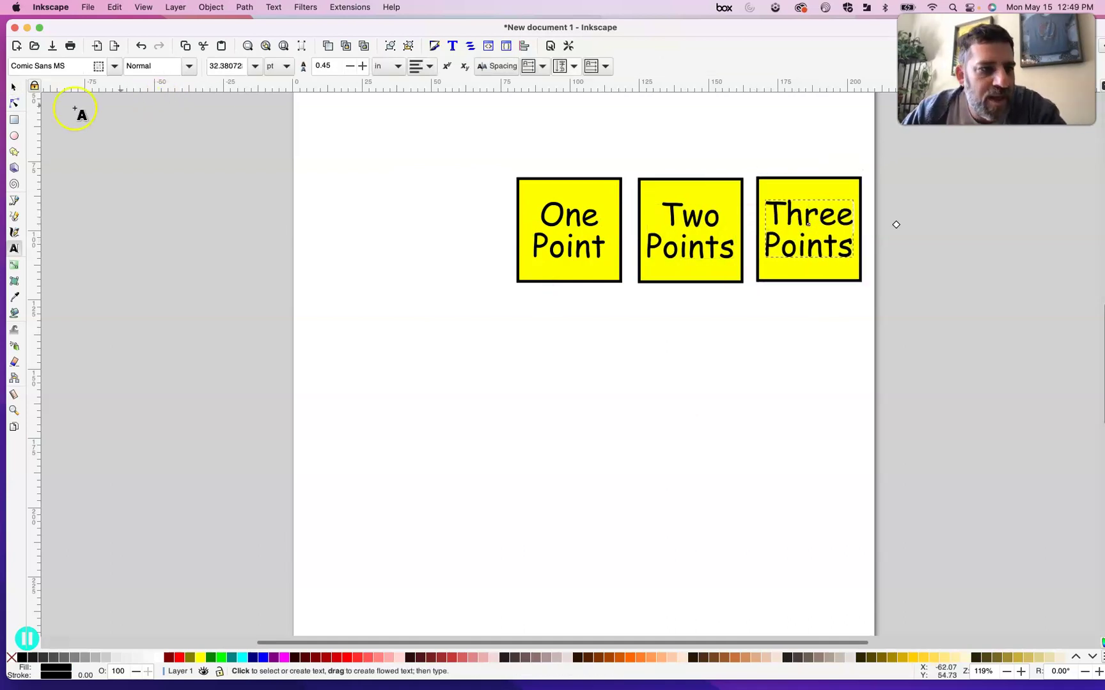
pyautogui.click(13, 89)
pyautogui.click(297, 210)
pyautogui.moveTo(437, 135)
pyautogui.mouseDown()
pyautogui.moveTo(506, 202)
pyautogui.moveTo(1040, 321)
pyautogui.moveTo(897, 333)
pyautogui.mouseUp()
pyautogui.click(818, 342)
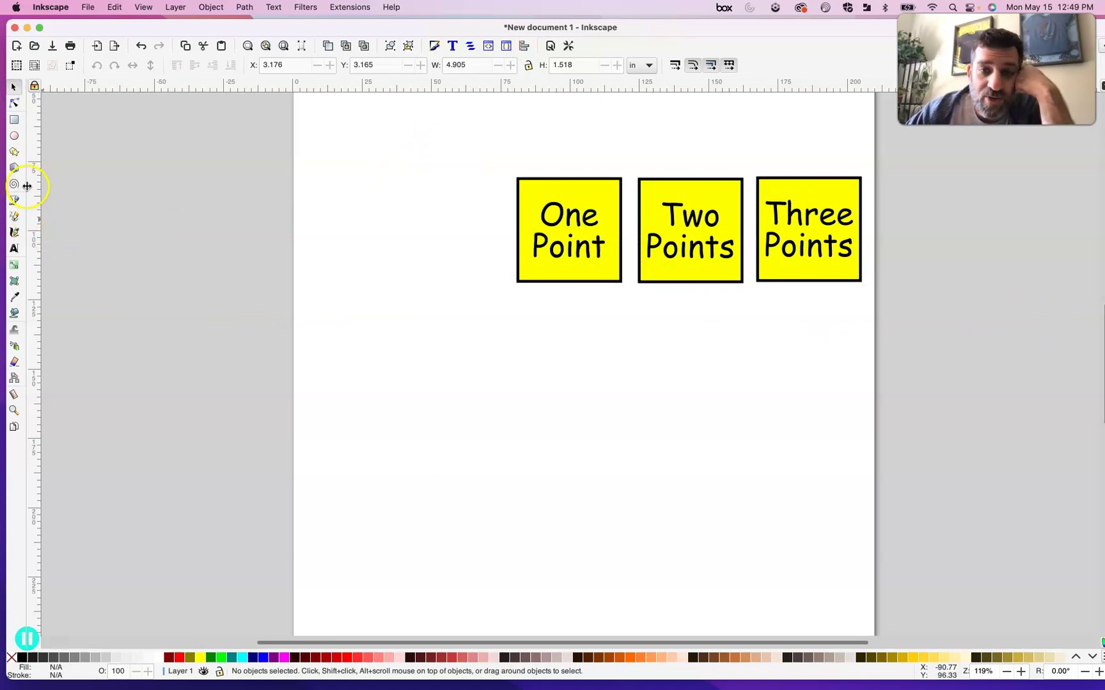
# Step: Activate the Ellipse tool
pyautogui.click(15, 136)
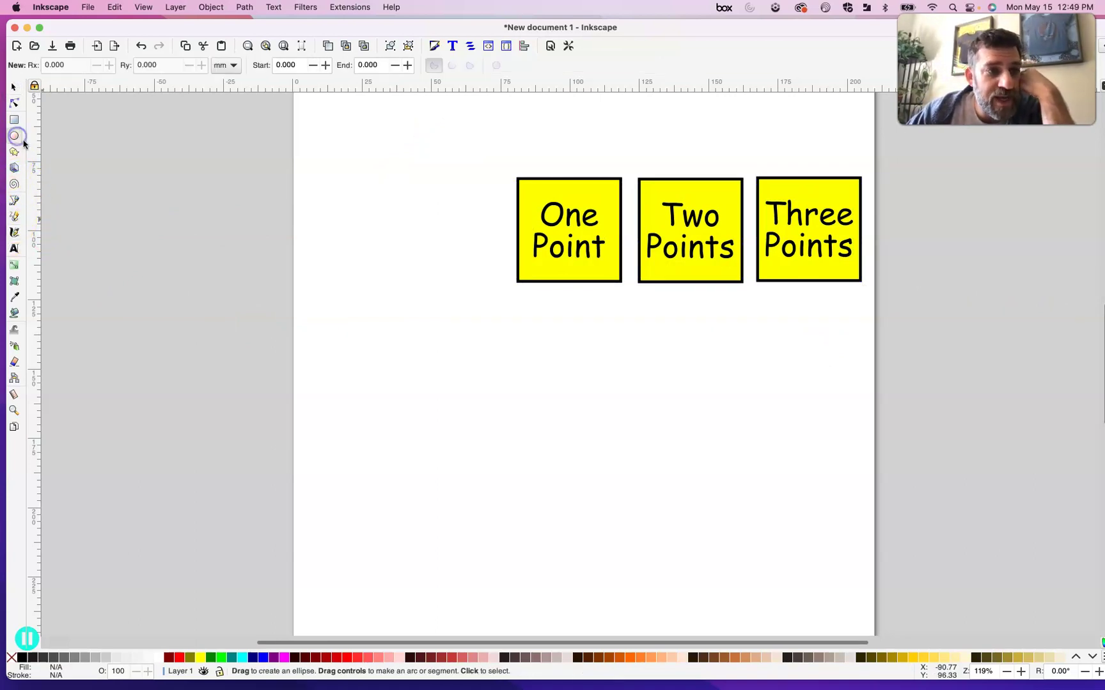